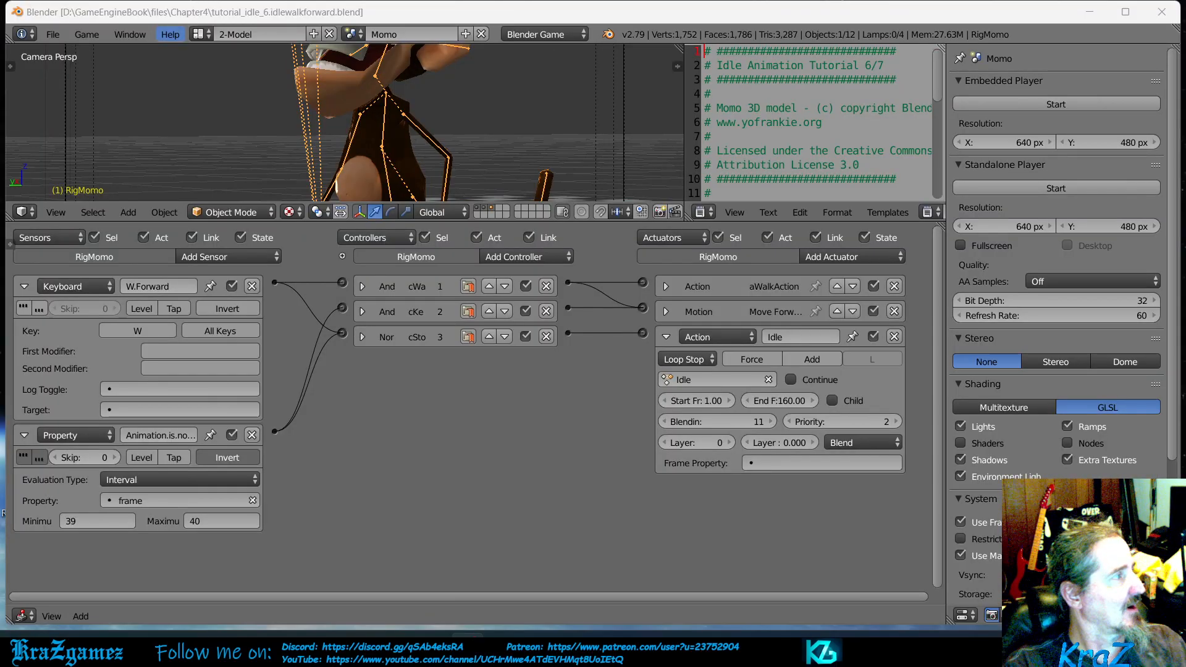
Step: Collapse the Idle action actuator and the W.Forward keyboard and animation property sensors of RigMomo
{"action": "scroll", "coordinate": [368, 158], "scroll_direction": "down", "scroll_amount": 3}
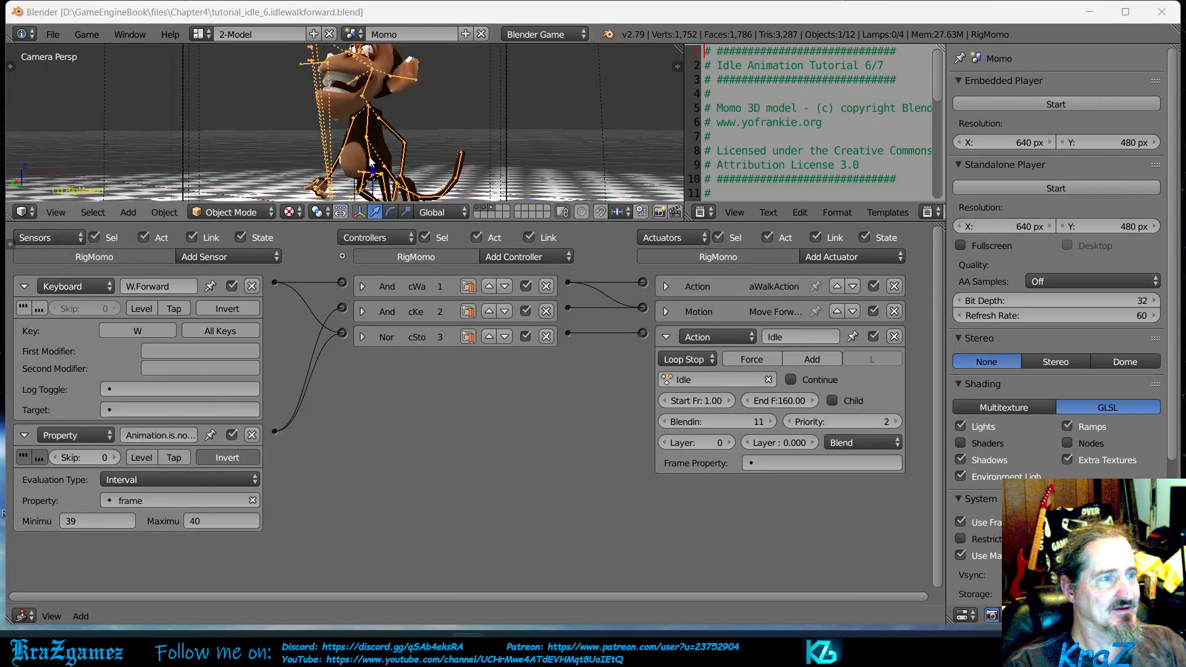
{"action": "scroll", "coordinate": [371, 162], "scroll_direction": "down", "scroll_amount": 2}
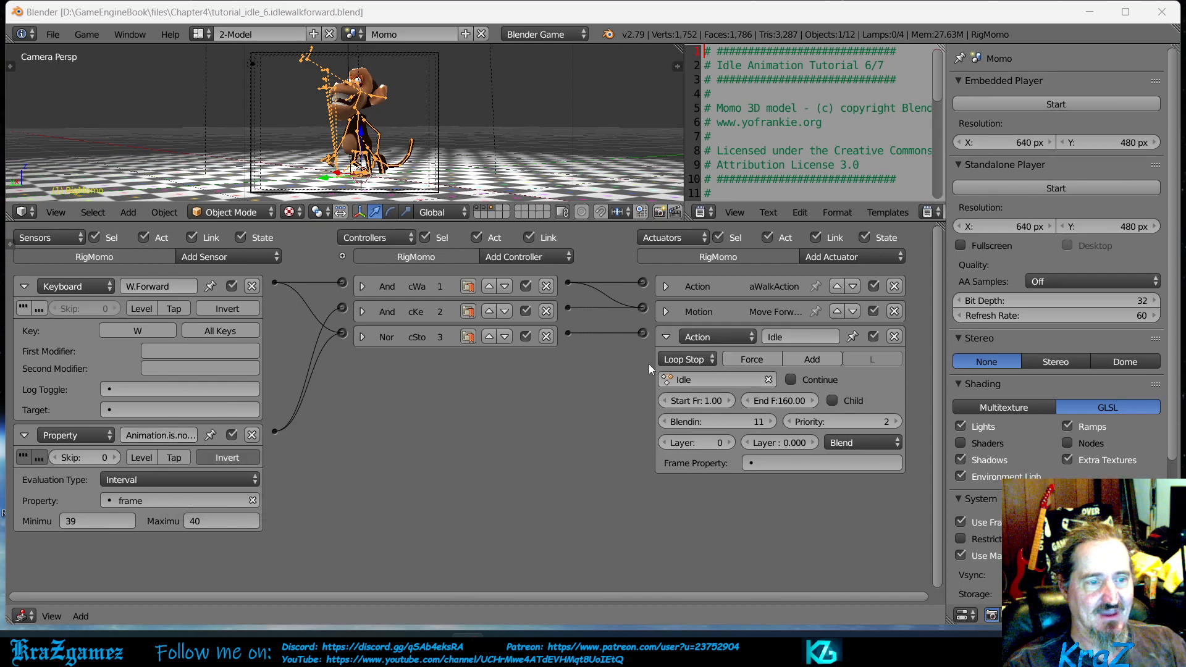
{"action": "left_click", "coordinate": [666, 337]}
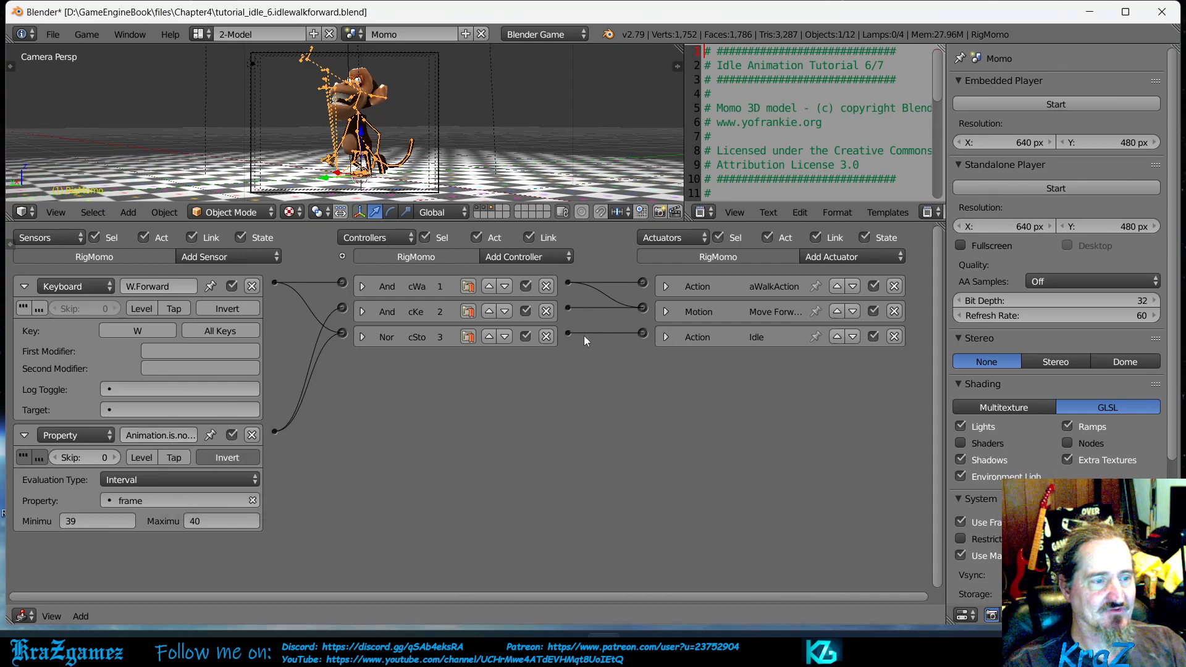
{"action": "left_click", "coordinate": [25, 286]}
{"action": "left_click", "coordinate": [25, 312]}
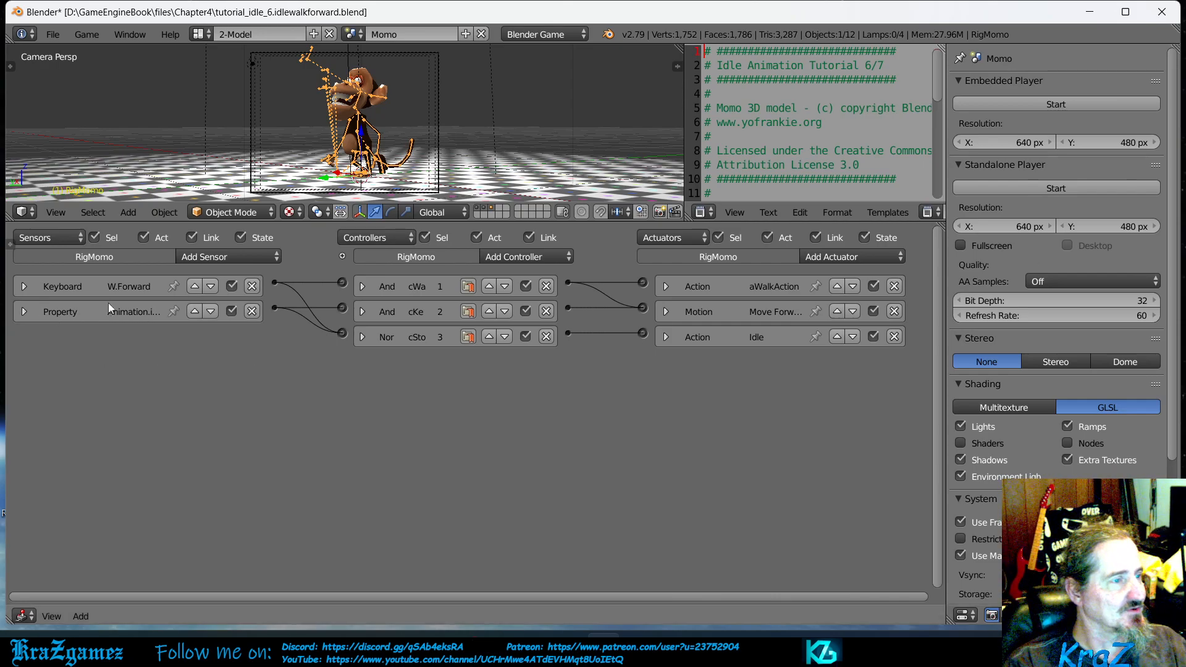
Step: Add a Keyboard sensor named A.Left that responds to the A key, and collapse it
{"action": "left_click", "coordinate": [213, 254]}
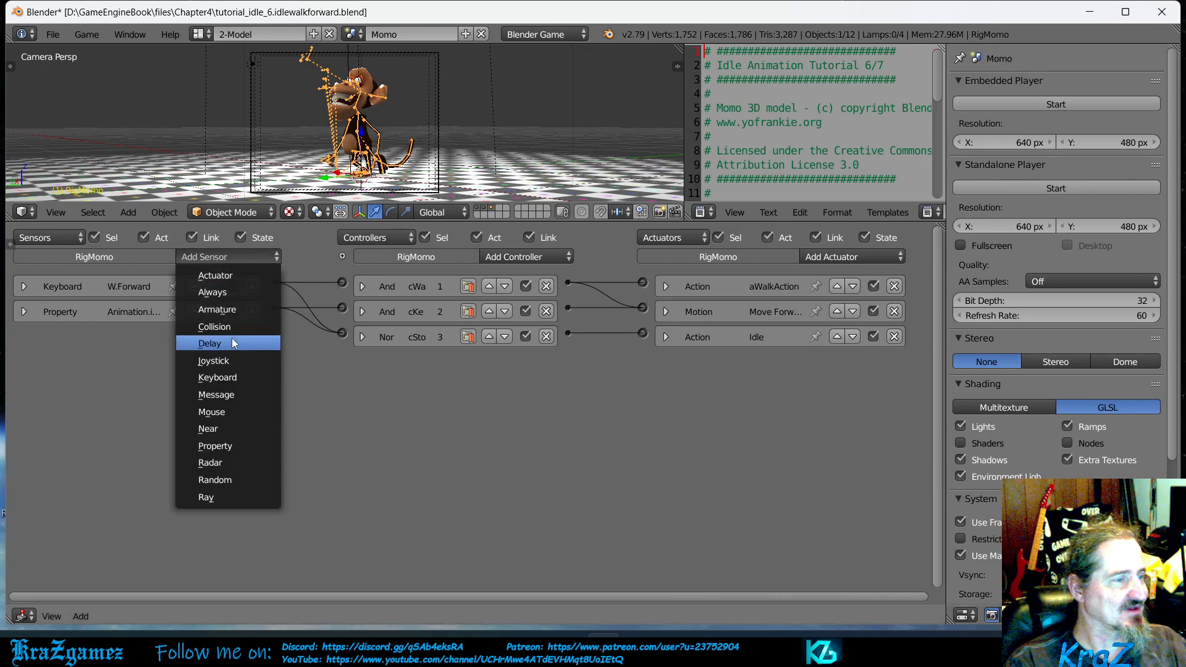
{"action": "left_click", "coordinate": [229, 376]}
{"action": "left_click", "coordinate": [166, 334]}
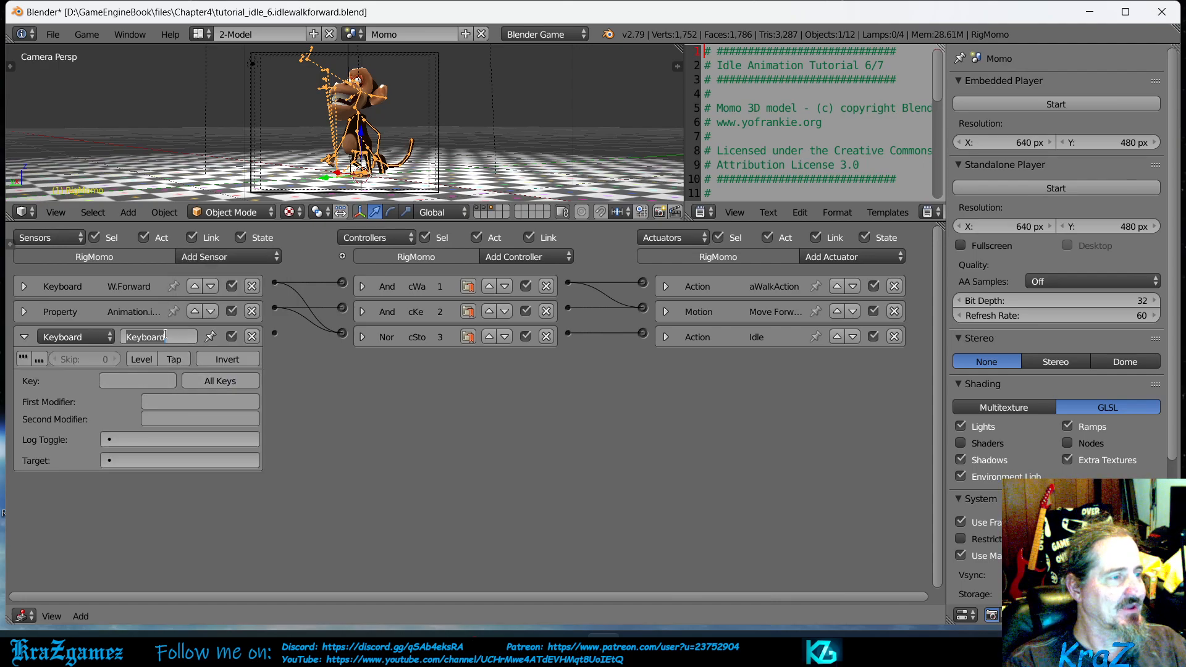
{"action": "type", "text": "A"}
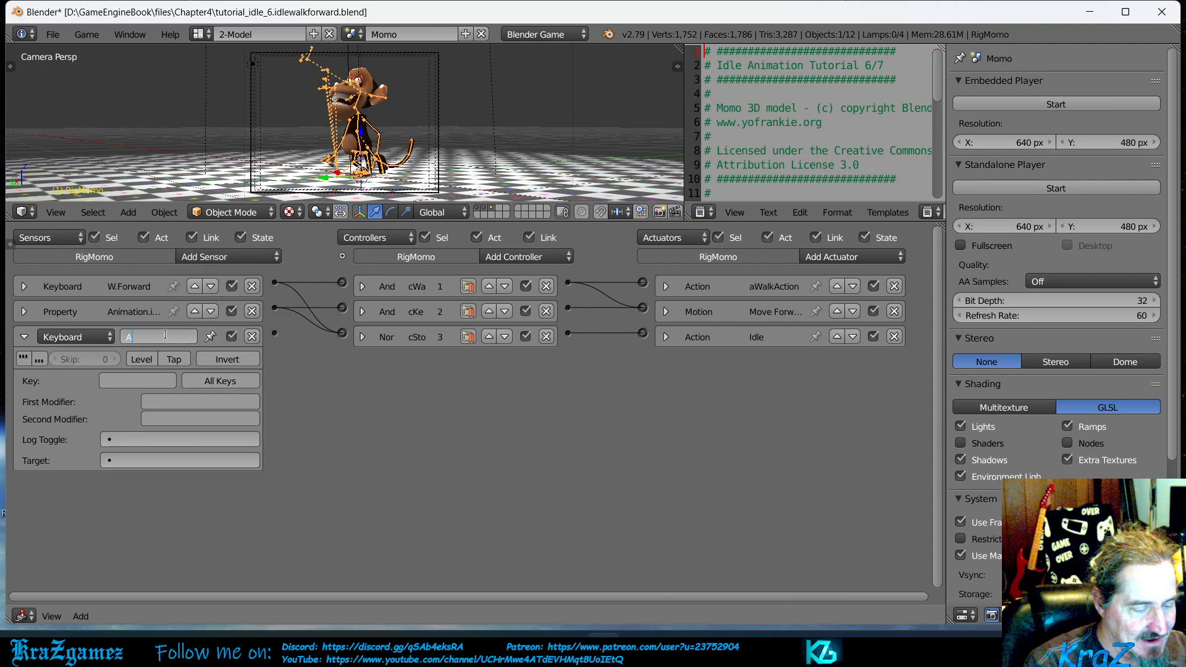
{"action": "type", "text": ".Left"}
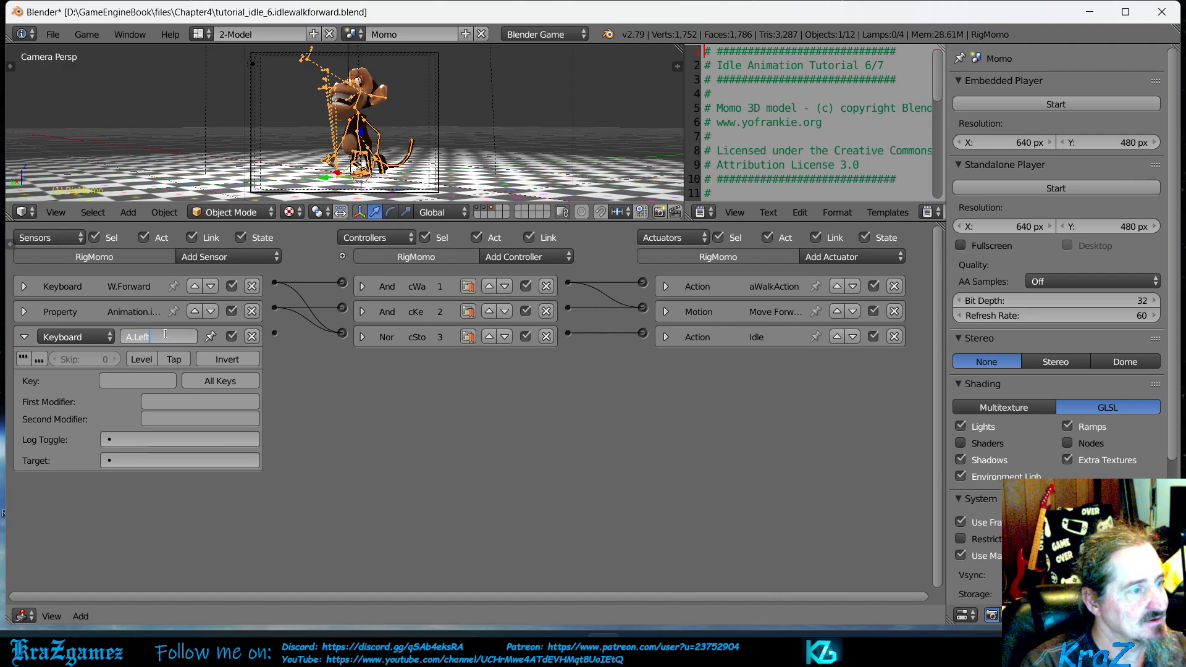
{"action": "key", "text": "Return"}
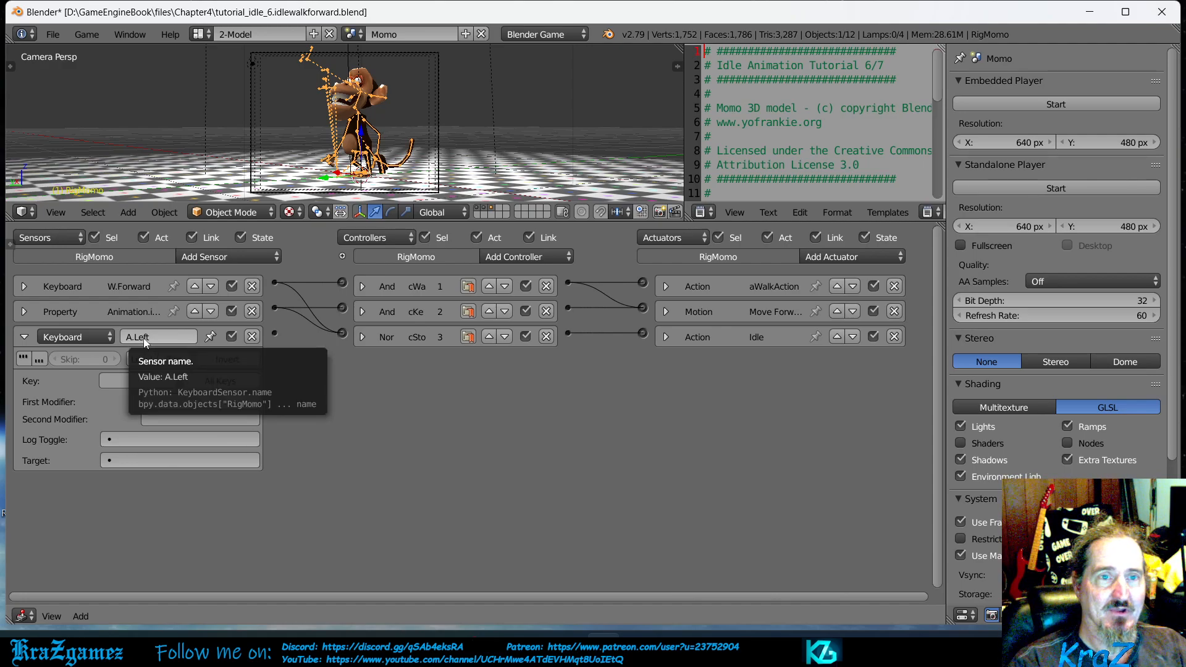
{"action": "left_click", "coordinate": [142, 381]}
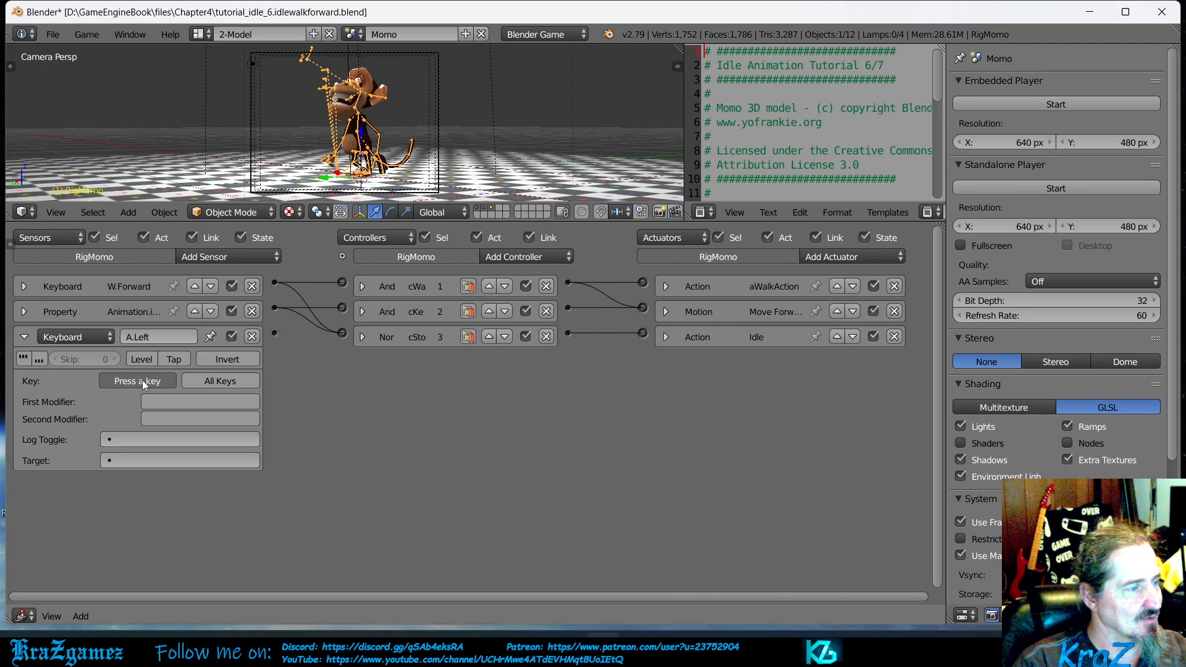
{"action": "key", "text": "a"}
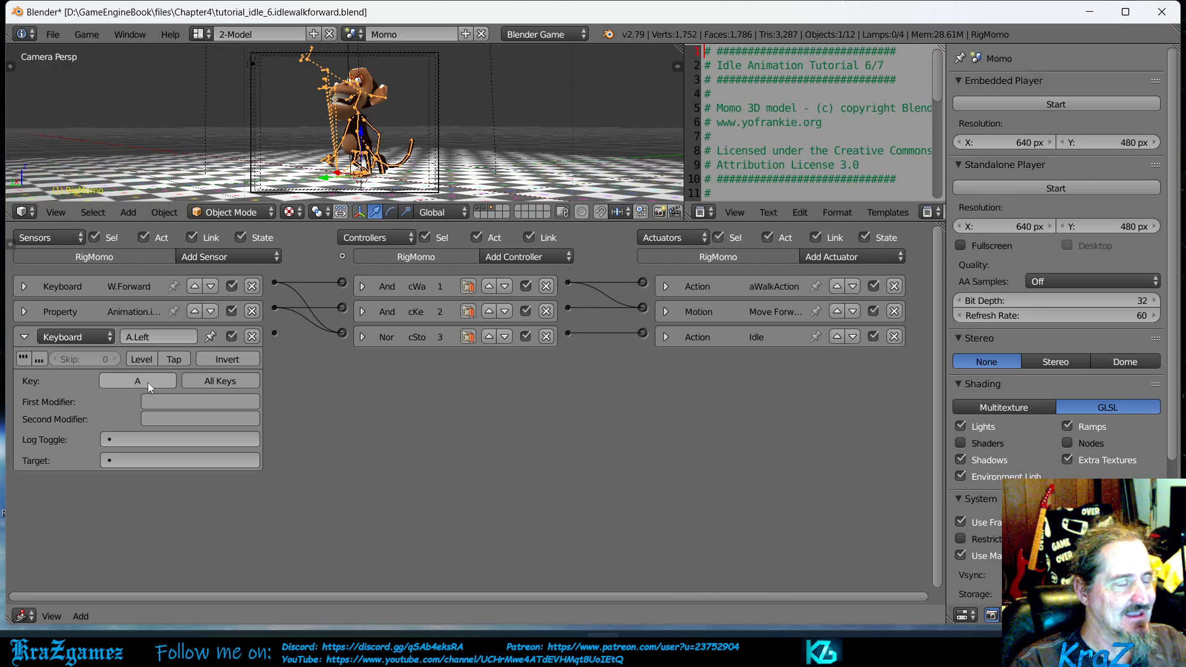
{"action": "left_click", "coordinate": [24, 337]}
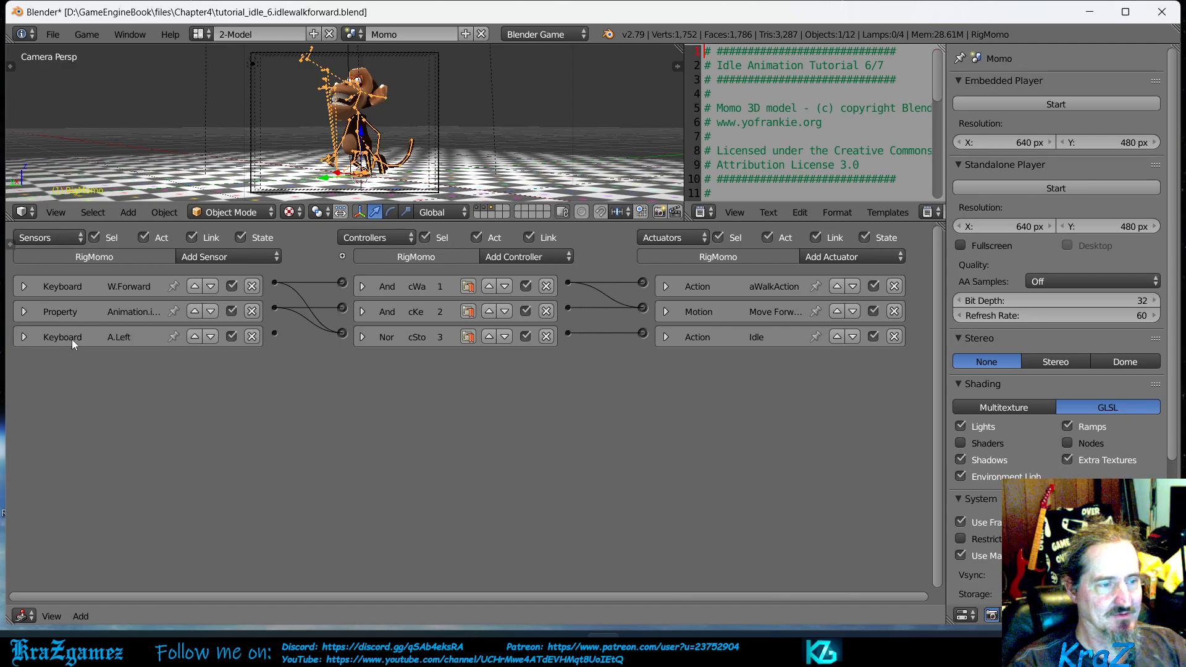
Step: Add a Simple Motion actuator named Turn.Left with a Z rotation of 2.5°
{"action": "left_click", "coordinate": [852, 258]}
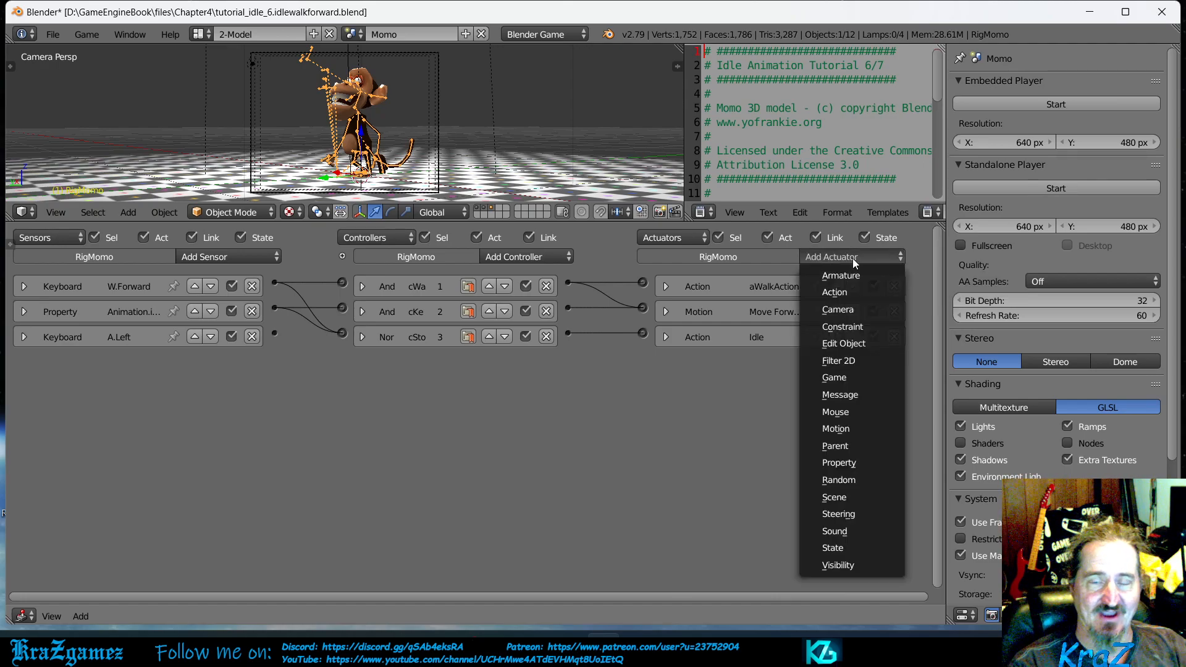
{"action": "left_click", "coordinate": [854, 428]}
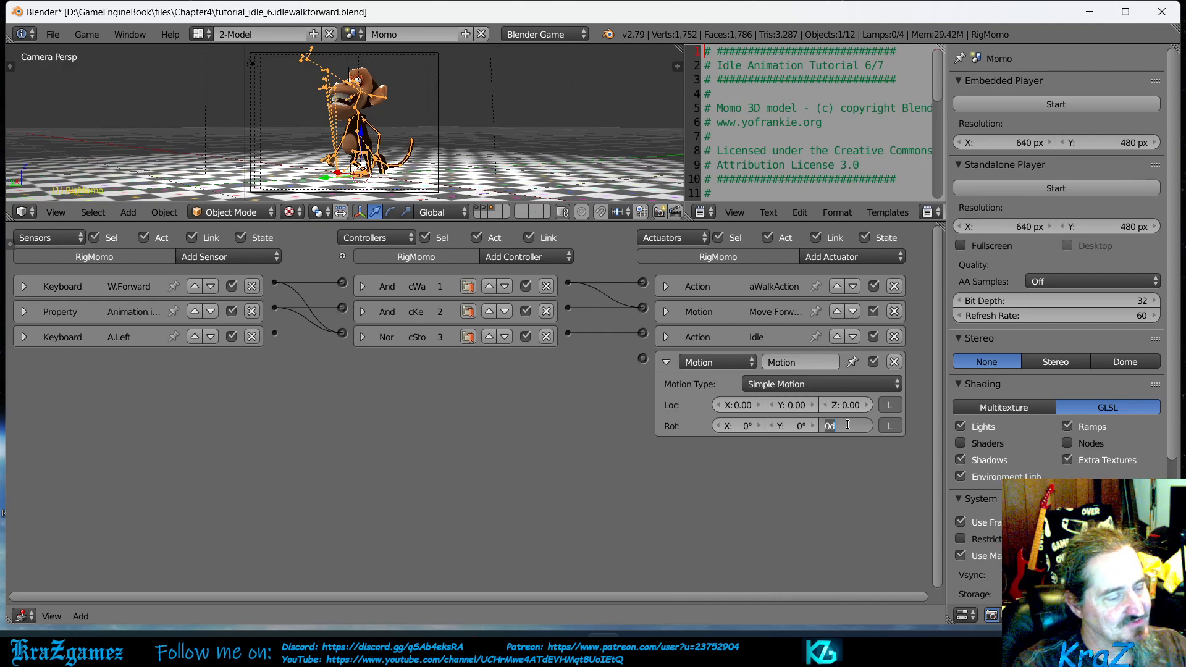
{"action": "type", "text": "2"}
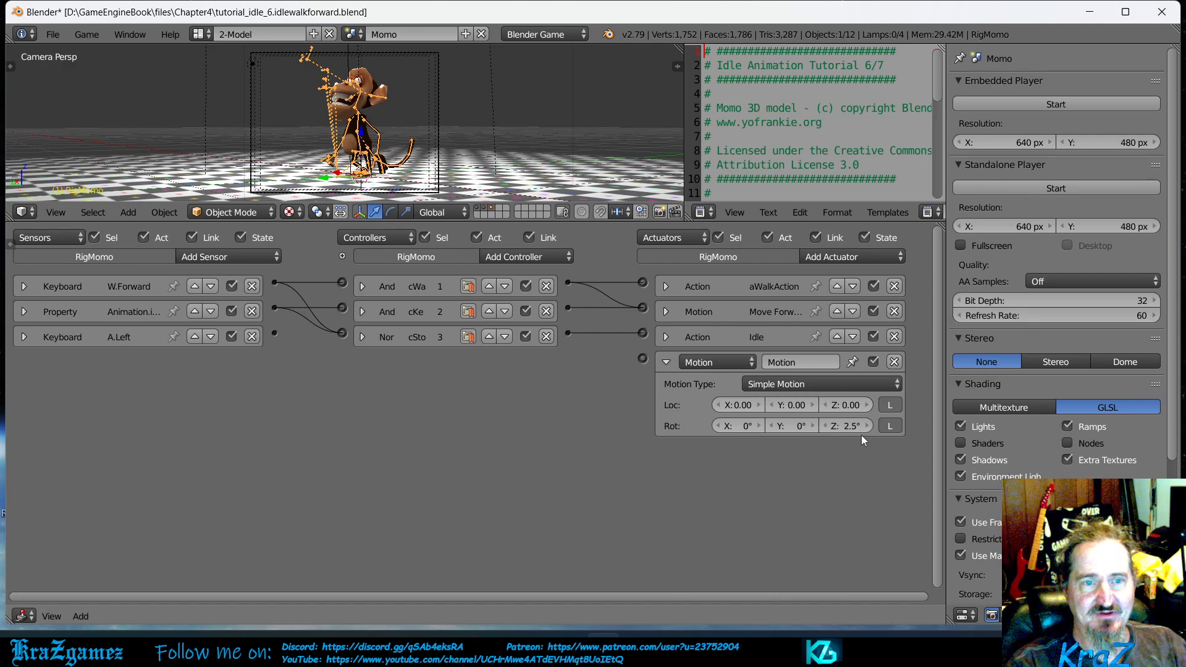
{"action": "left_click", "coordinate": [794, 362]}
{"action": "type", "text": "Turn"}
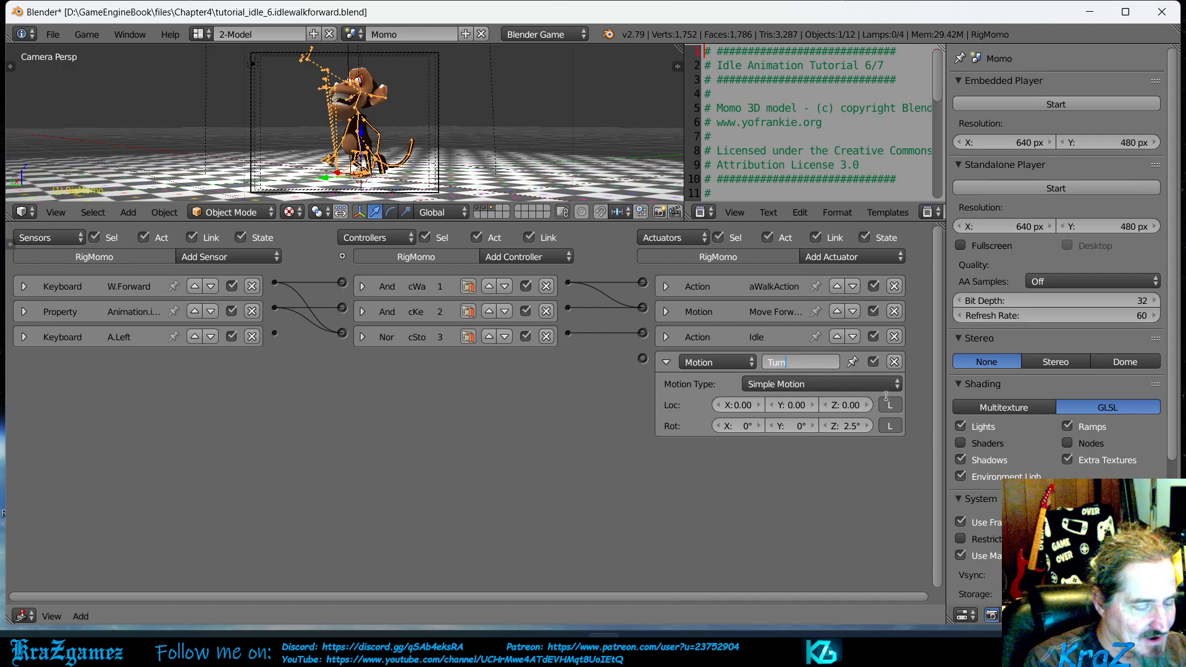
{"action": "type", "text": ".Left"}
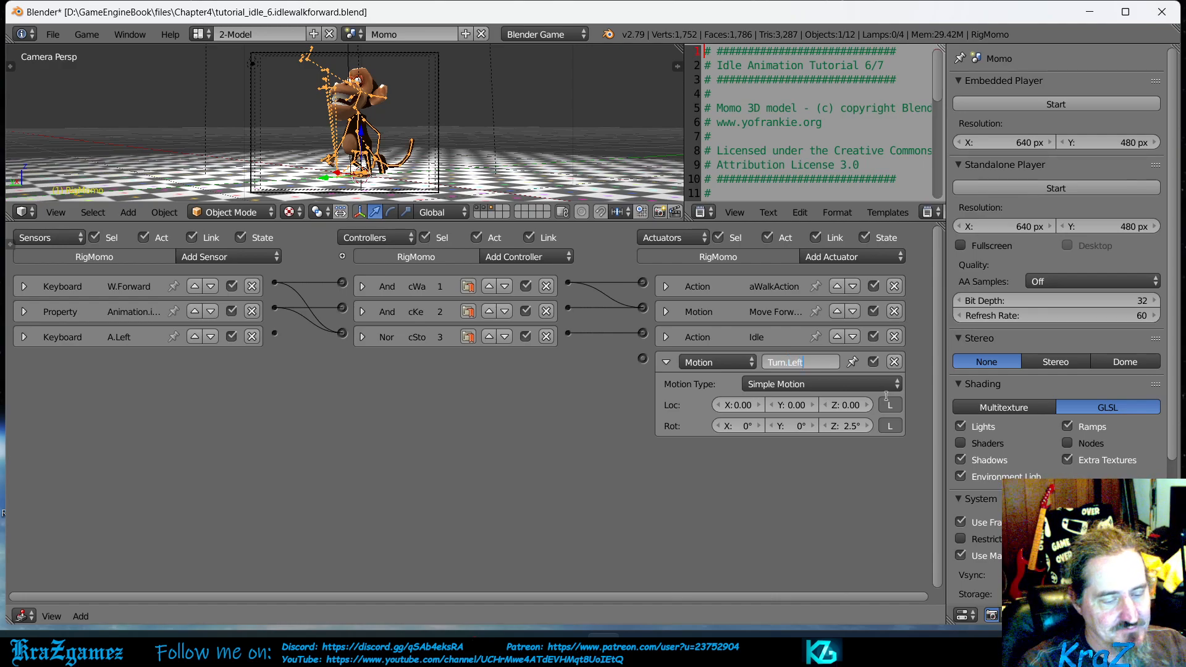
{"action": "key", "text": "Return"}
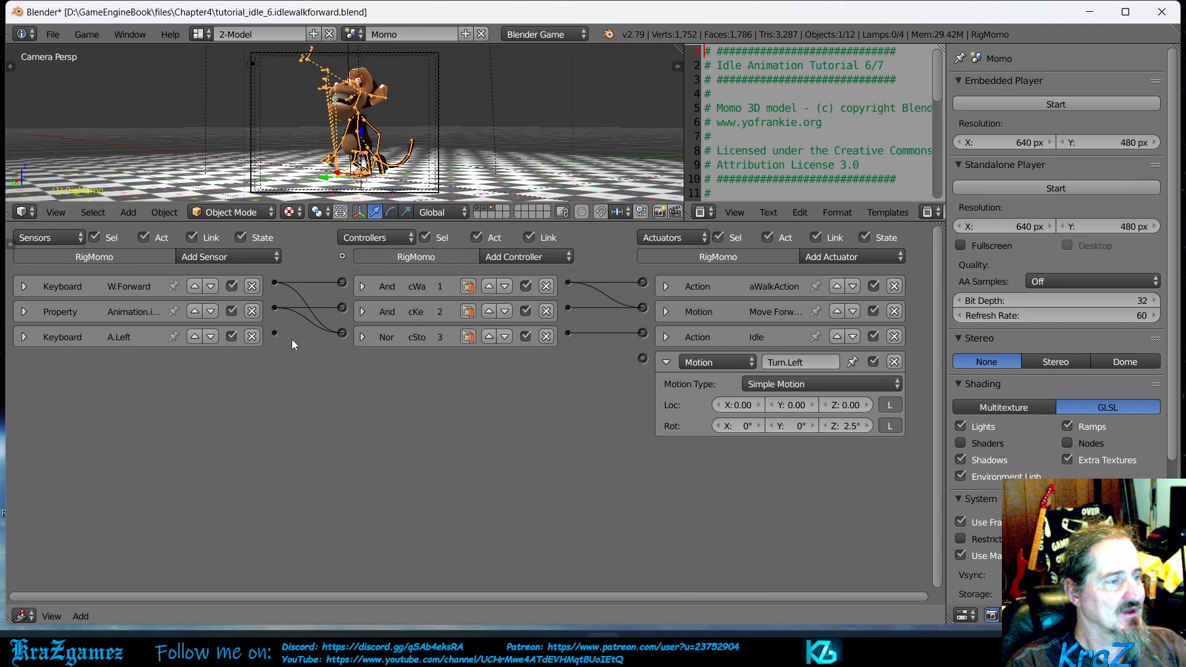
Step: Link the A.Left sensor to the Turn.Left actuator through an And controller, and collapse that controller
{"action": "left_click_drag", "start_coordinate": [275, 332], "coordinate": [642, 358]}
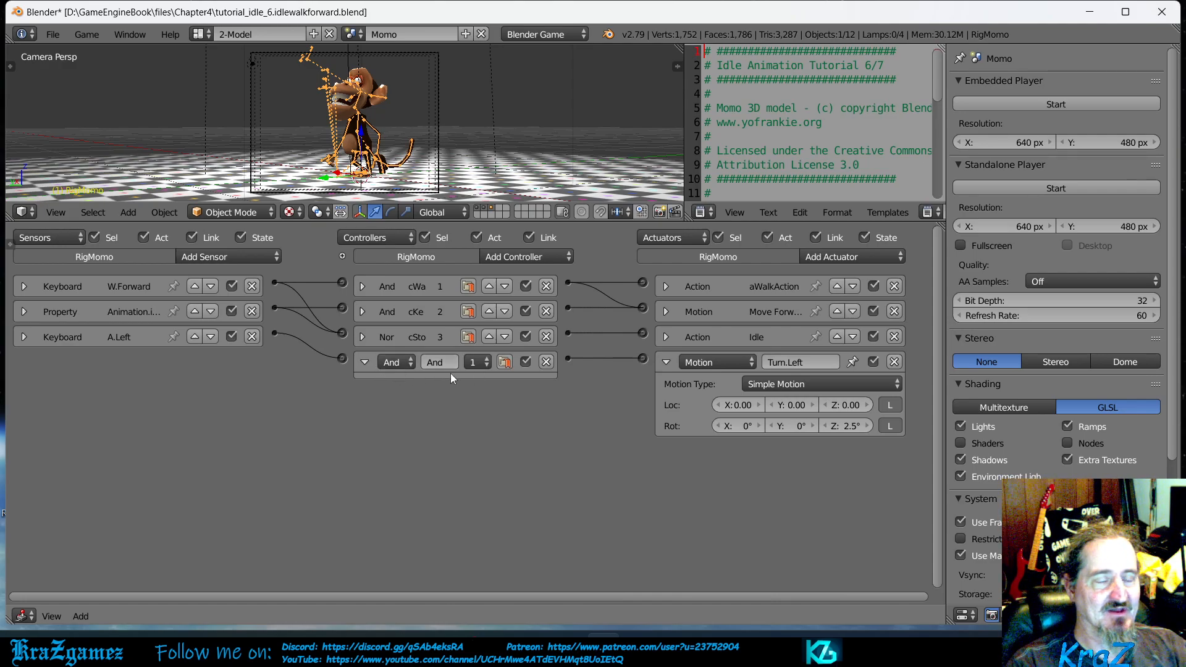
{"action": "left_click", "coordinate": [506, 255]}
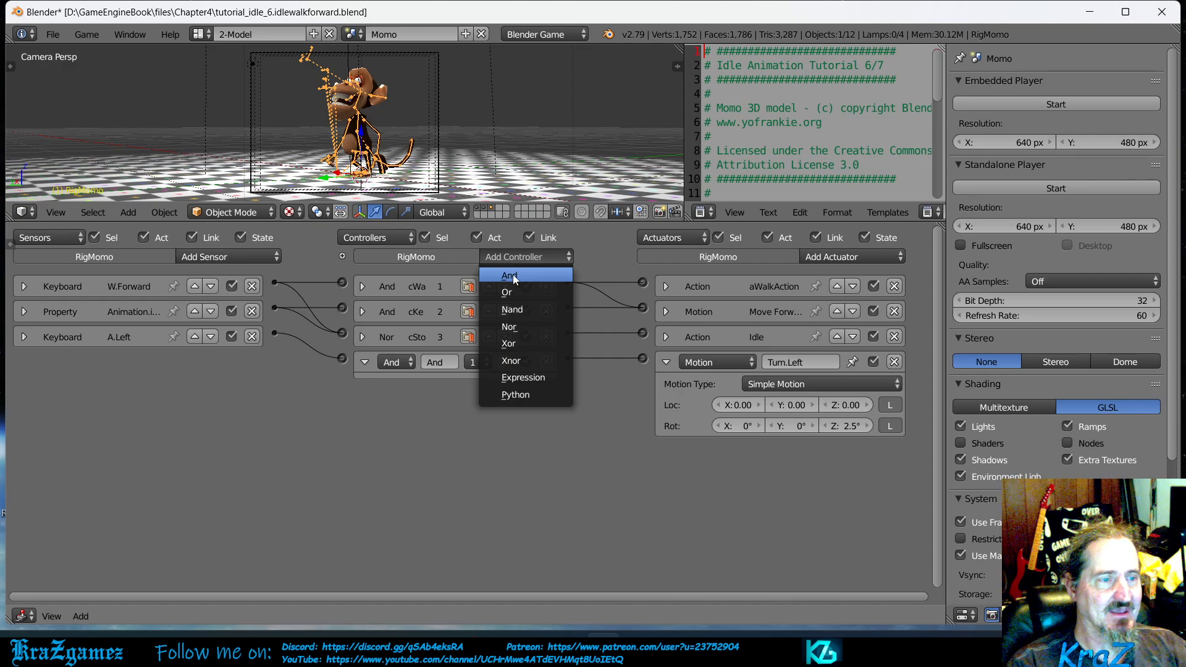
{"action": "left_click", "coordinate": [365, 361]}
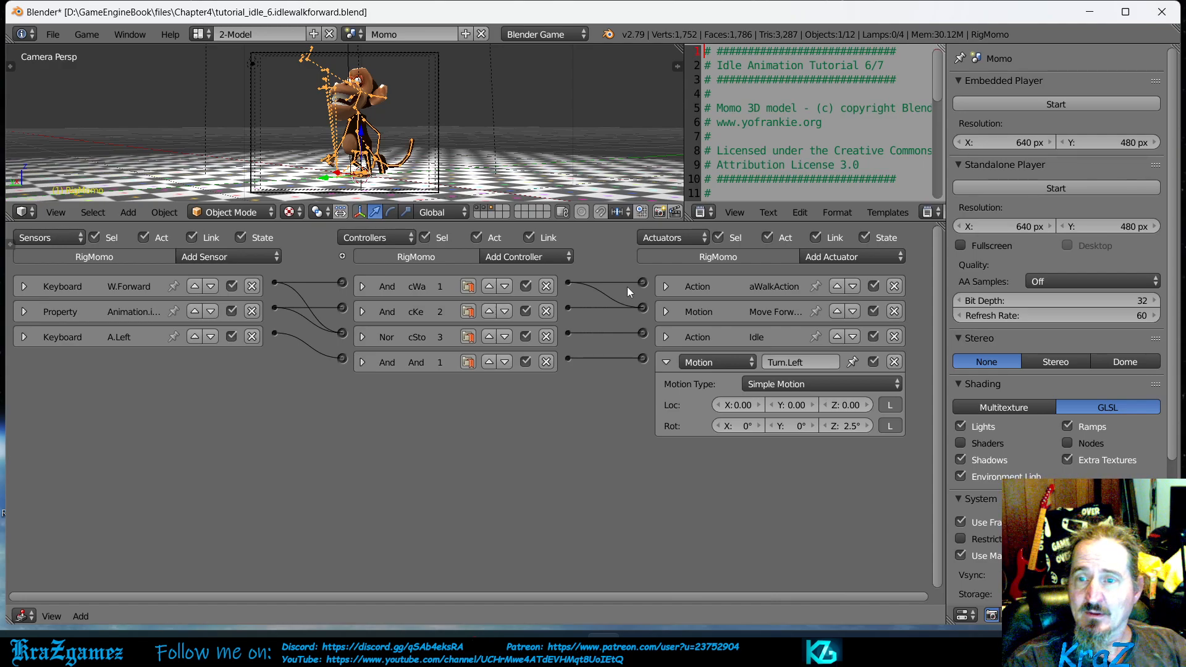
Step: Change the cWalk controller's type to Or
{"action": "left_click", "coordinate": [361, 285]}
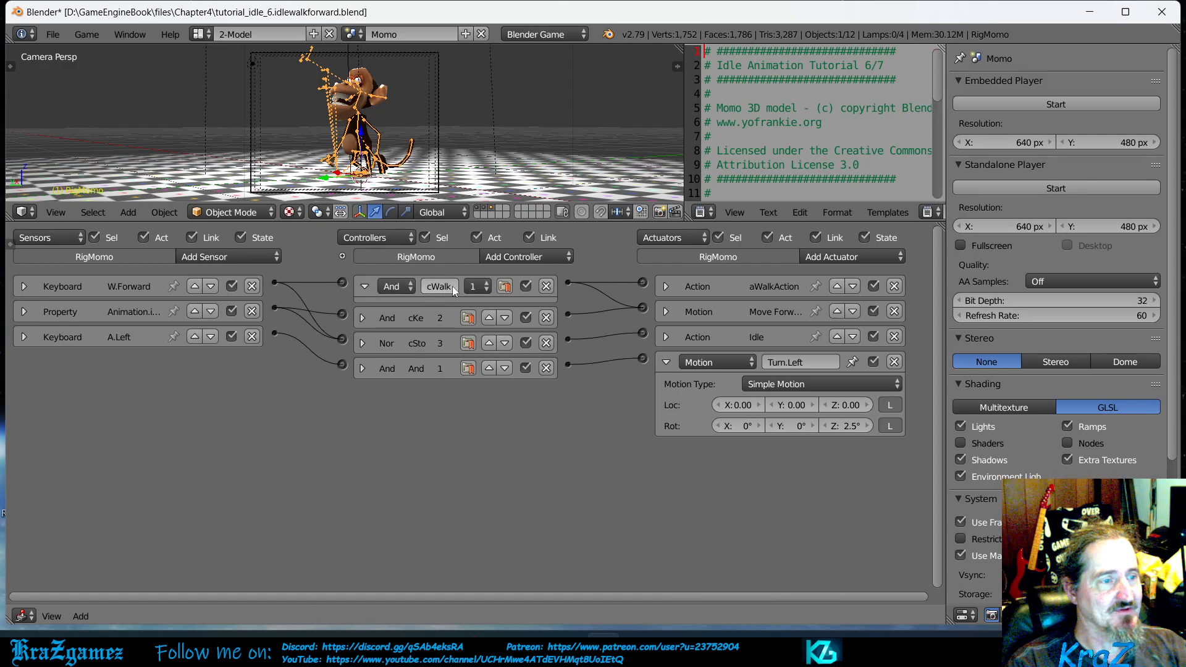
{"action": "left_click", "coordinate": [391, 288]}
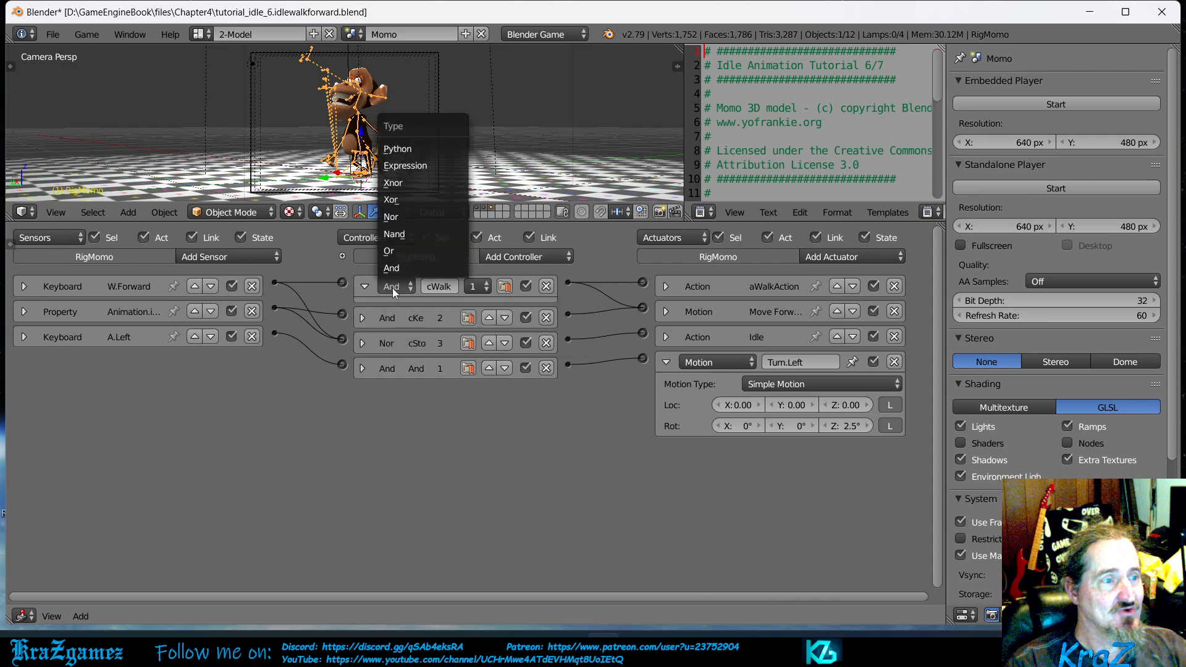
{"action": "left_click", "coordinate": [398, 253]}
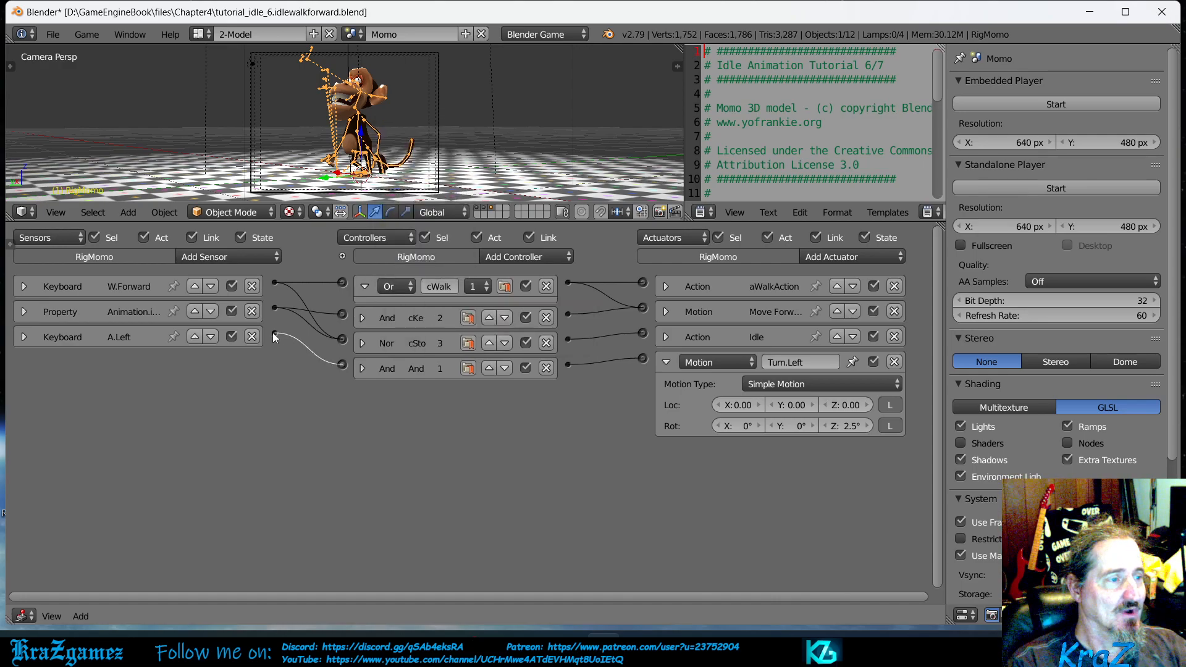
Step: Link the A.Left sensor to the cWalk and Nor controllers, and collapse the cWalk controller and Turn.Left actuator
{"action": "left_click_drag", "start_coordinate": [274, 333], "coordinate": [346, 285]}
{"action": "left_click_drag", "start_coordinate": [274, 333], "coordinate": [342, 339]}
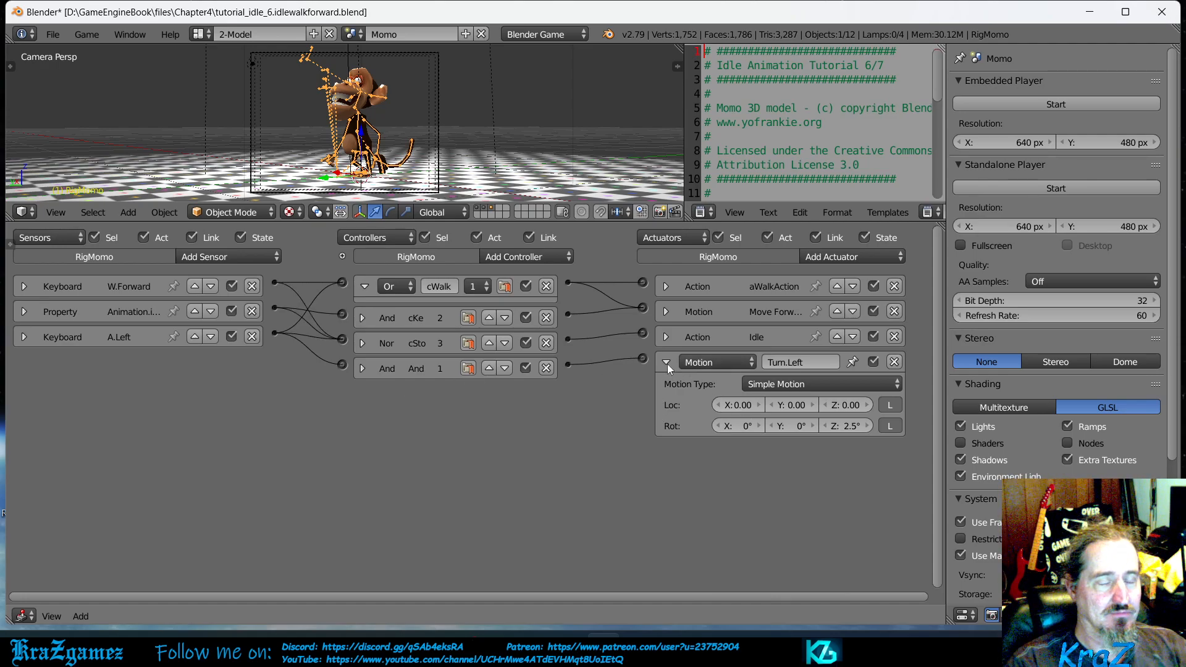
{"action": "left_click", "coordinate": [365, 287]}
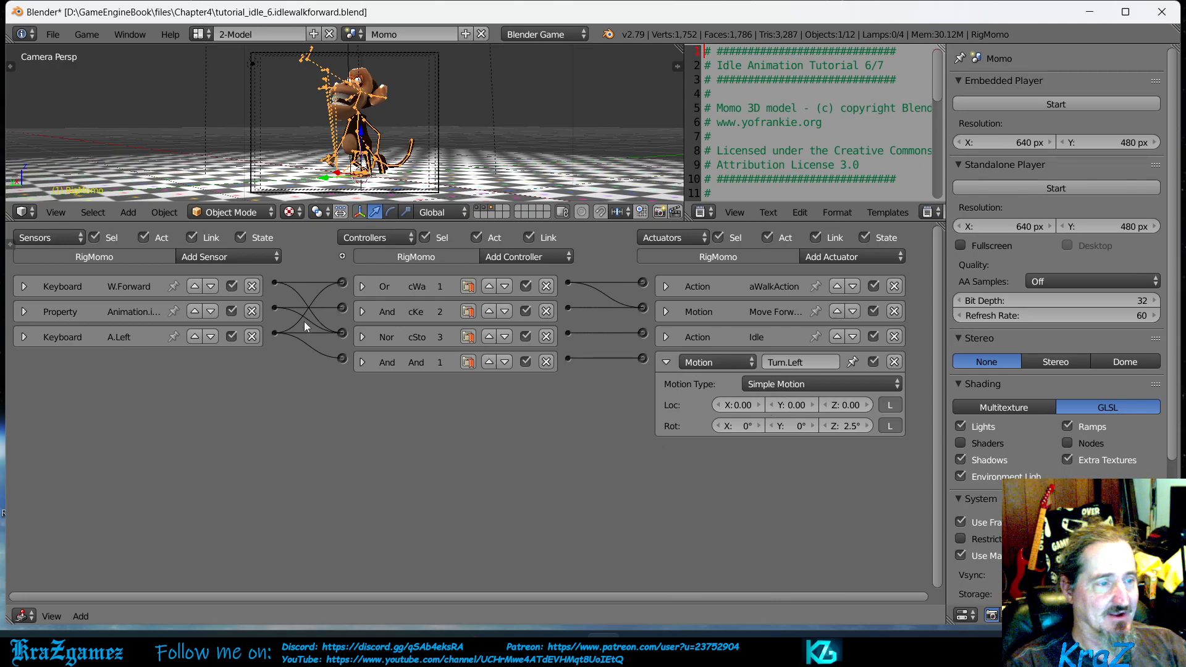
{"action": "left_click", "coordinate": [667, 363]}
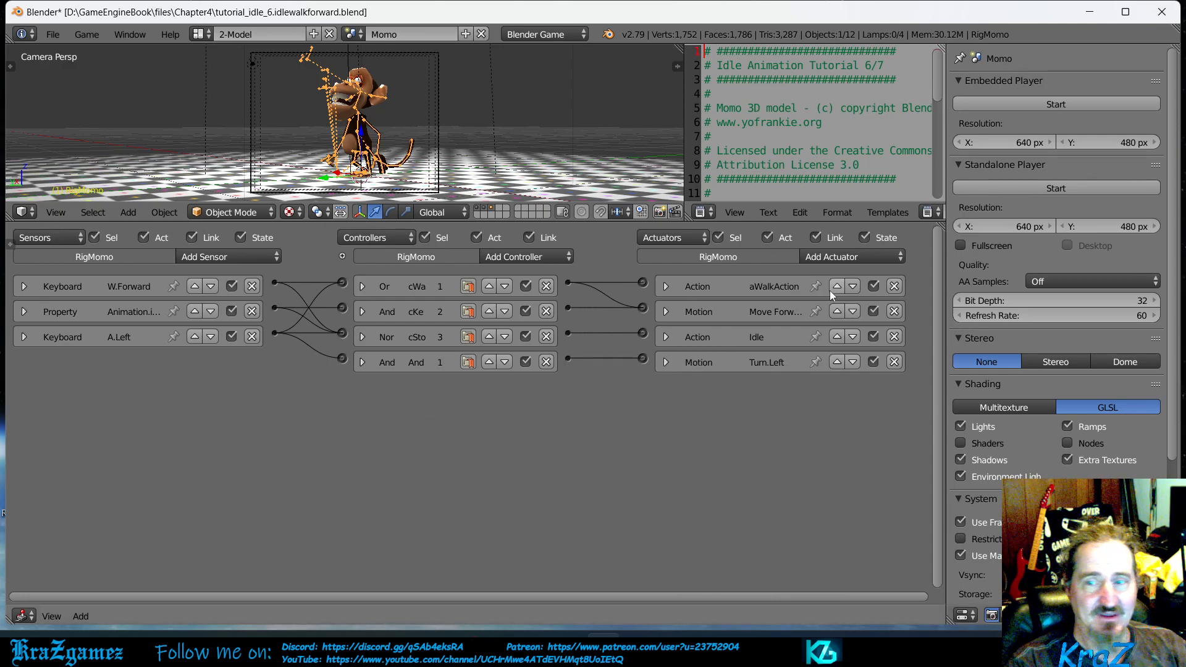
Step: Add a Keyboard sensor named D.Right that responds to the D key, and collapse it
{"action": "left_click", "coordinate": [217, 256]}
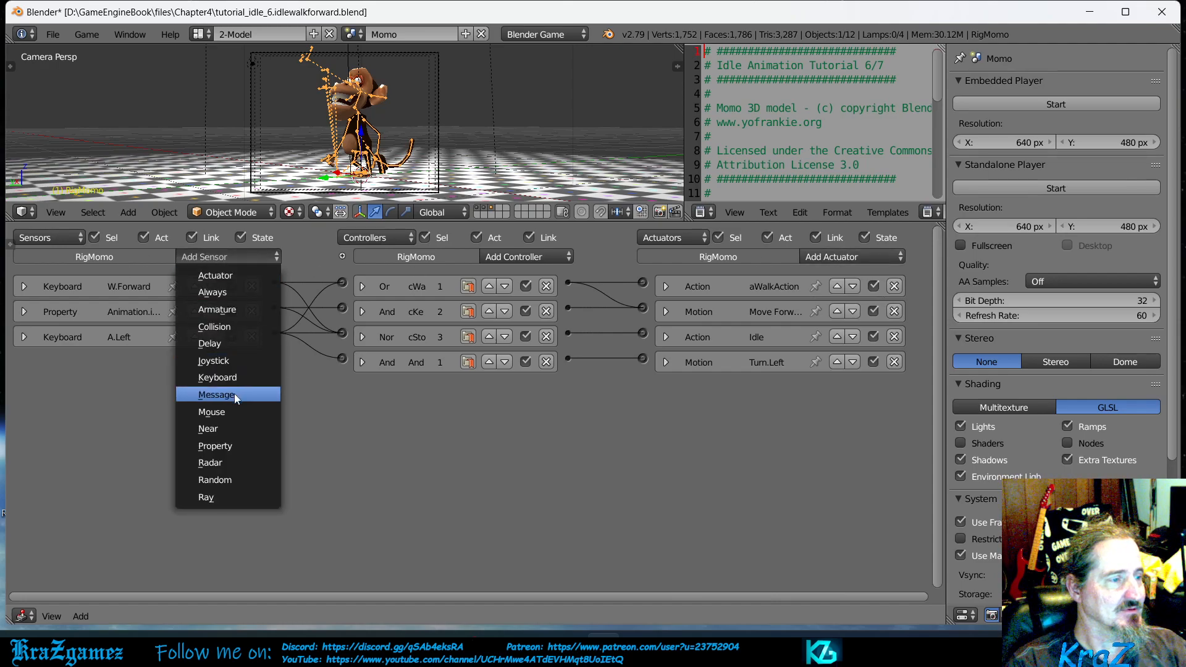
{"action": "left_click", "coordinate": [227, 376]}
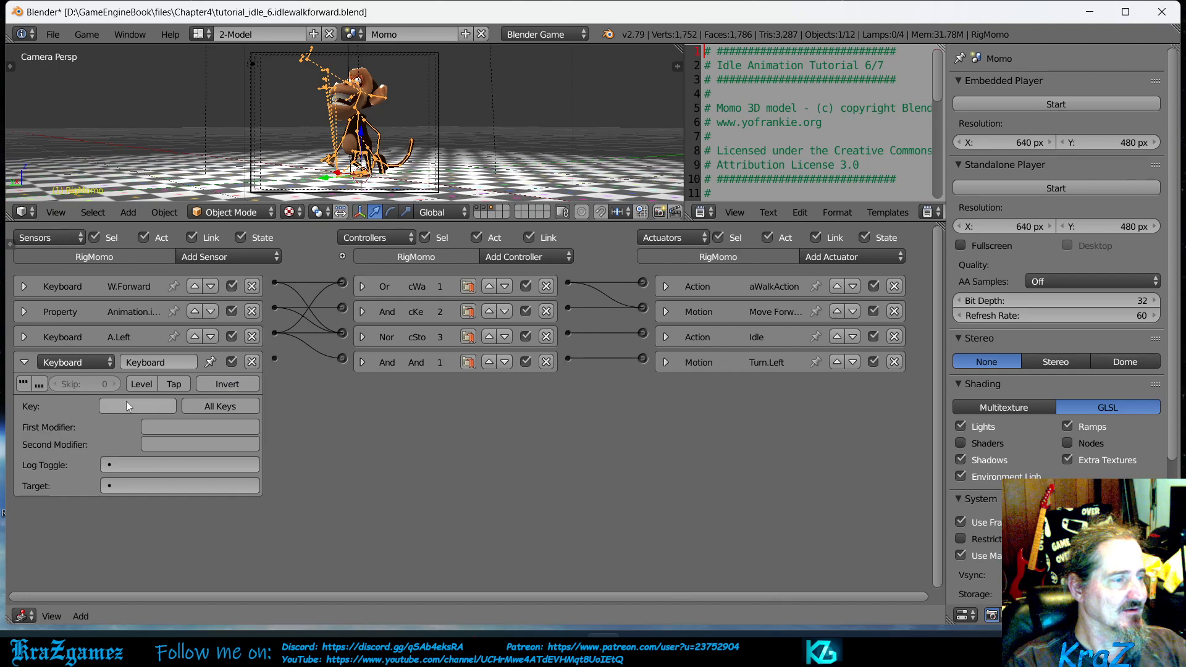
{"action": "left_click", "coordinate": [146, 361]}
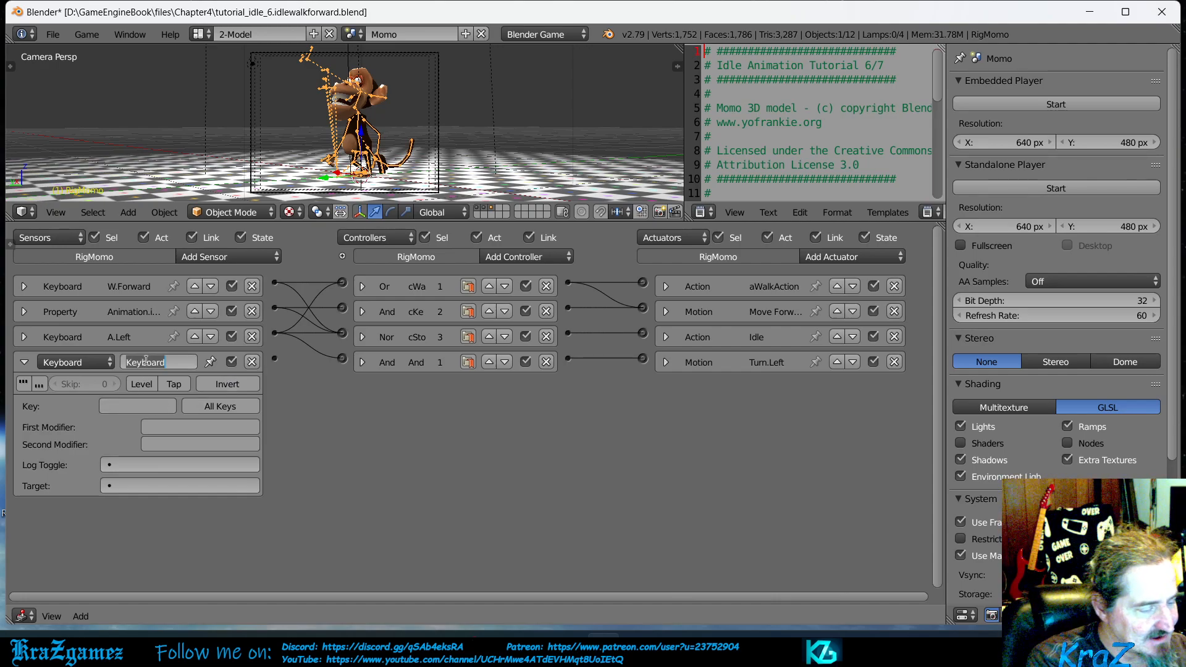
{"action": "type", "text": "D.Right"}
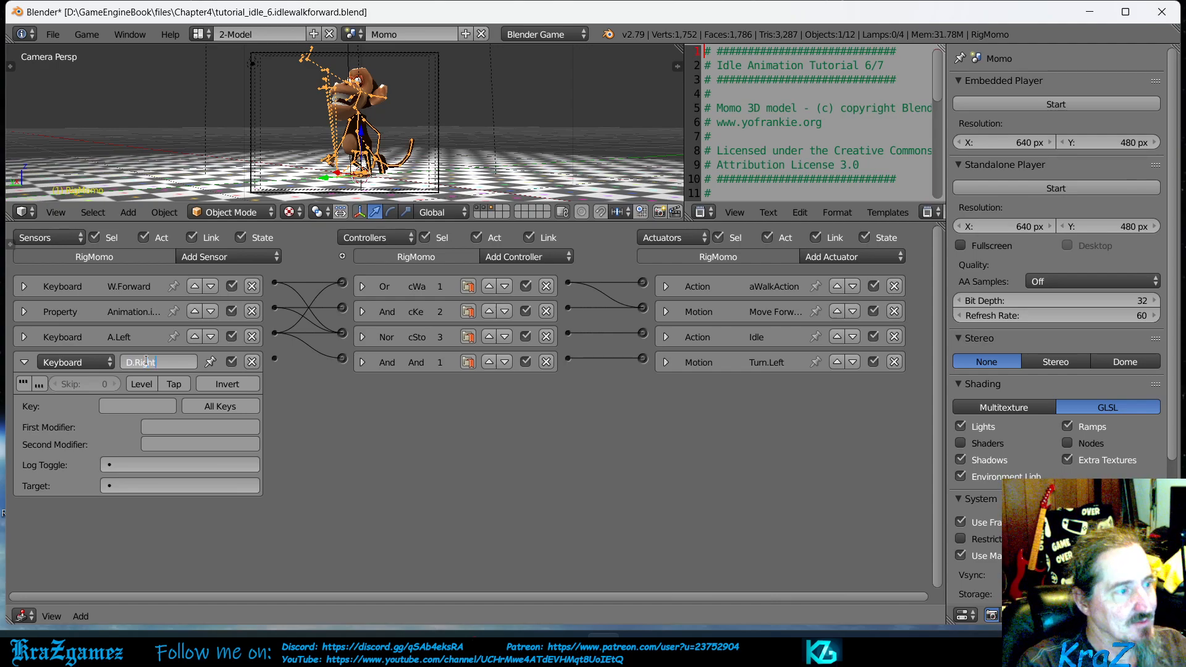
{"action": "key", "text": "Return"}
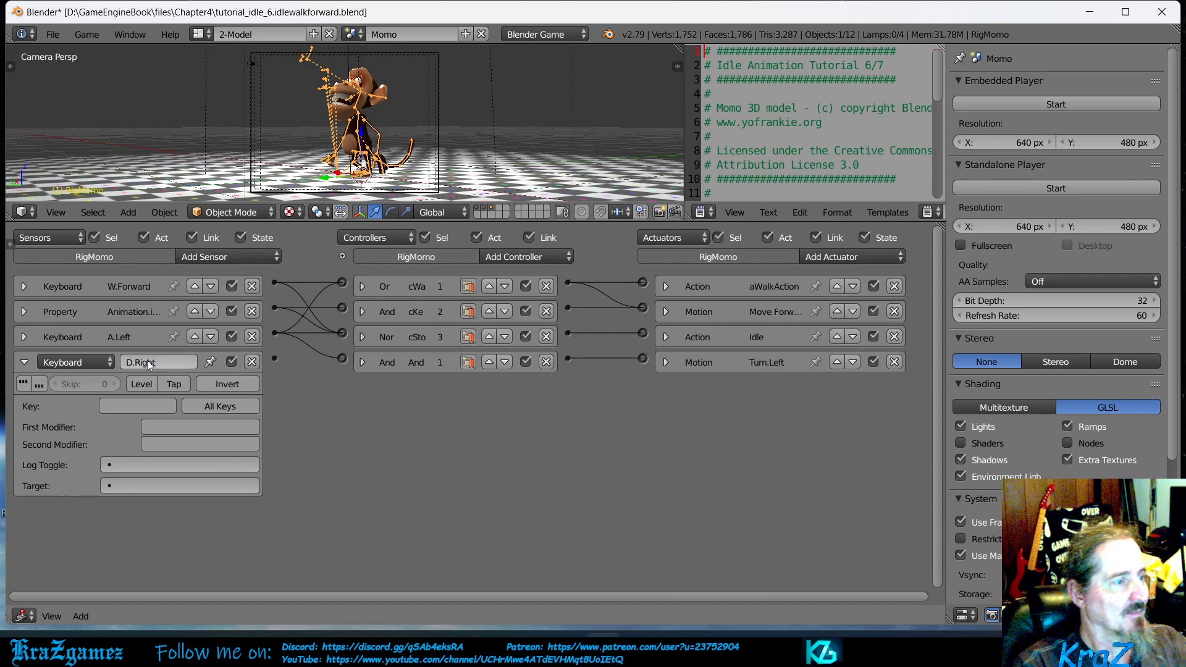
{"action": "left_click", "coordinate": [135, 406]}
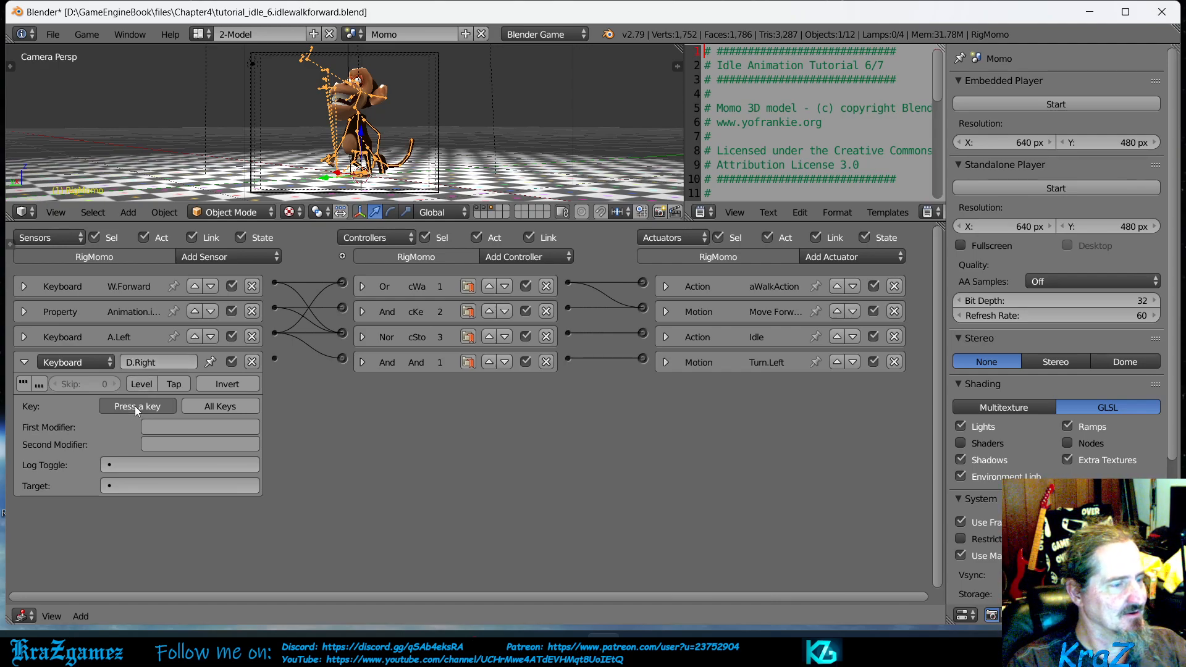
{"action": "key", "text": "d"}
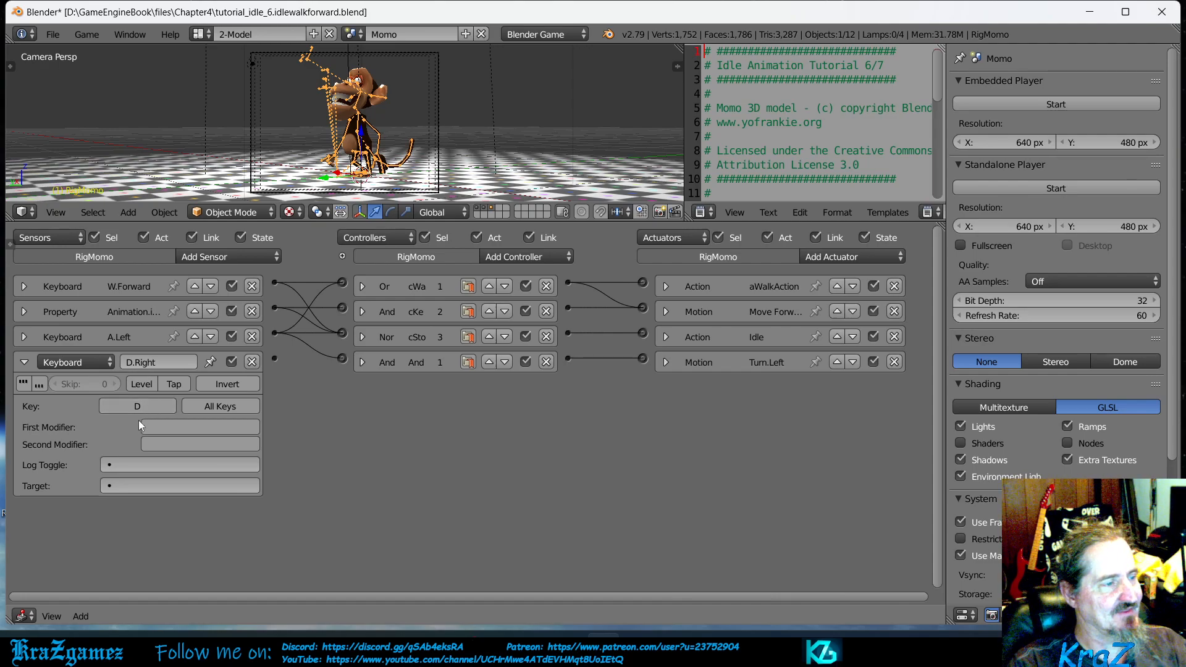
{"action": "left_click", "coordinate": [23, 363]}
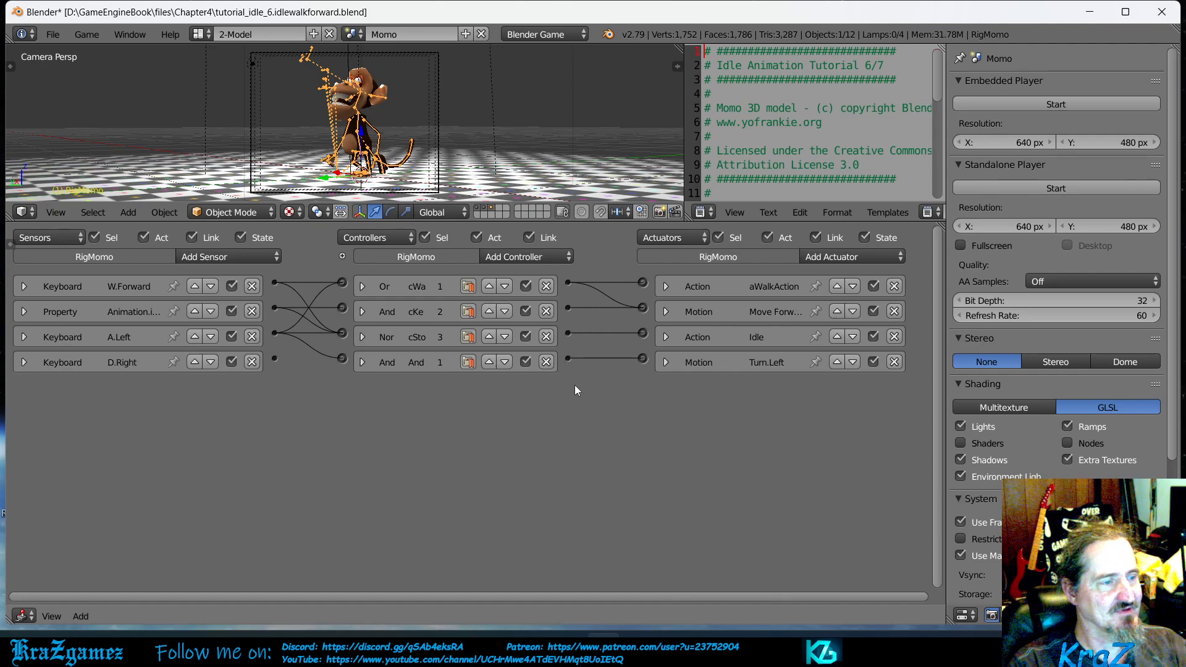
Step: Add a Motion actuator to RigMomo with a Z rotation of -2.5°
{"action": "left_click", "coordinate": [841, 256]}
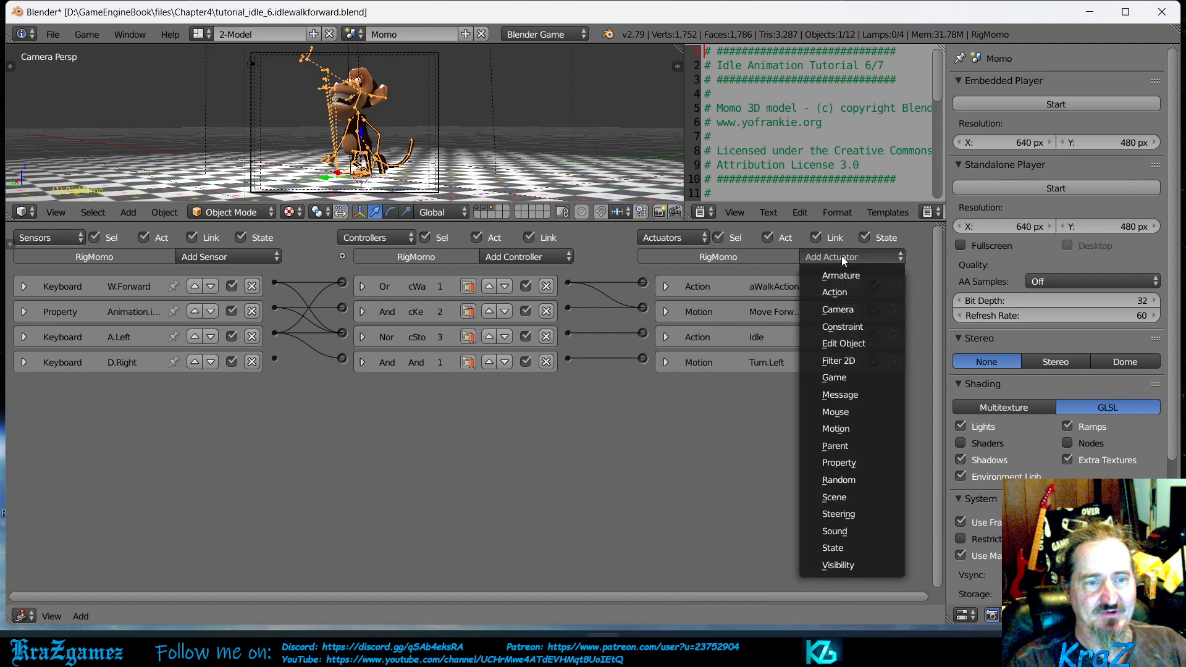
{"action": "left_click", "coordinate": [849, 430]}
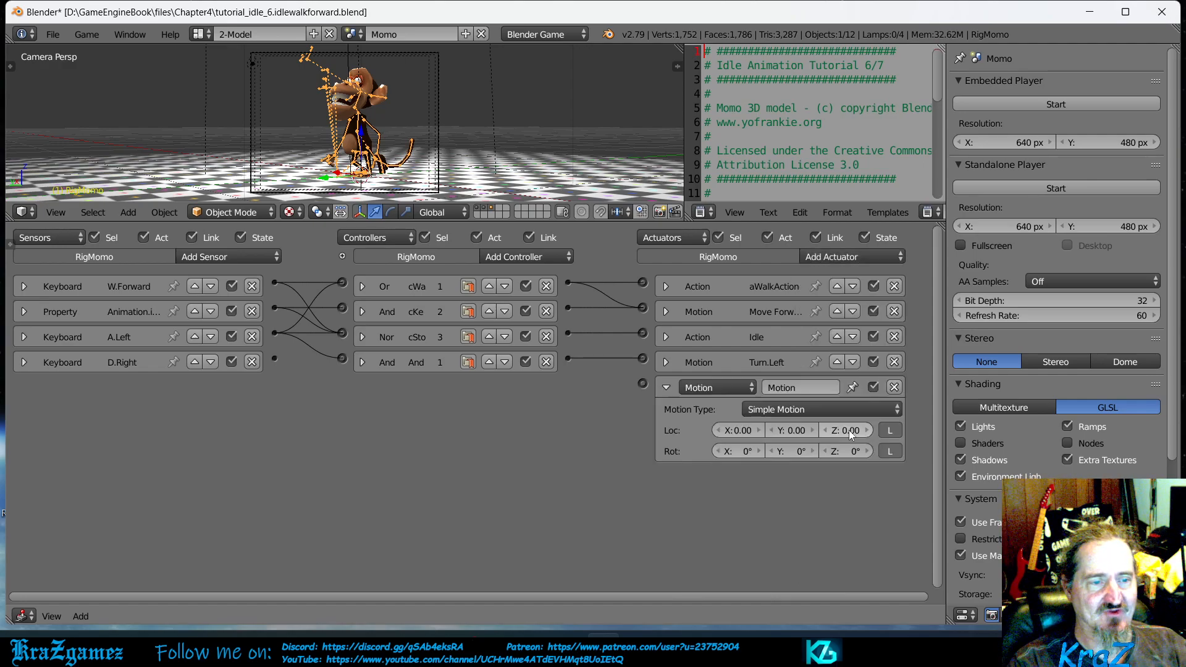
{"action": "left_click", "coordinate": [850, 451]}
{"action": "type", "text": "-2.5"}
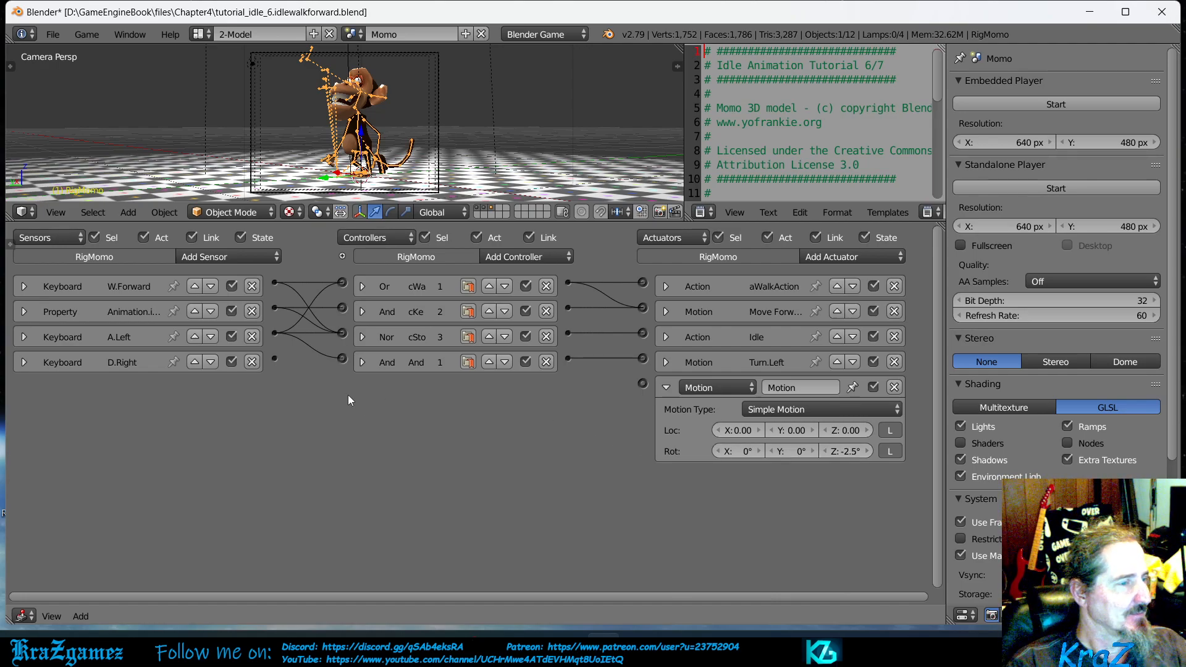
Step: Link the D.Right sensor to the new Motion actuator through a collapsed And controller, and to the cWalk and Nor controllers
{"action": "left_click_drag", "start_coordinate": [276, 358], "coordinate": [643, 384]}
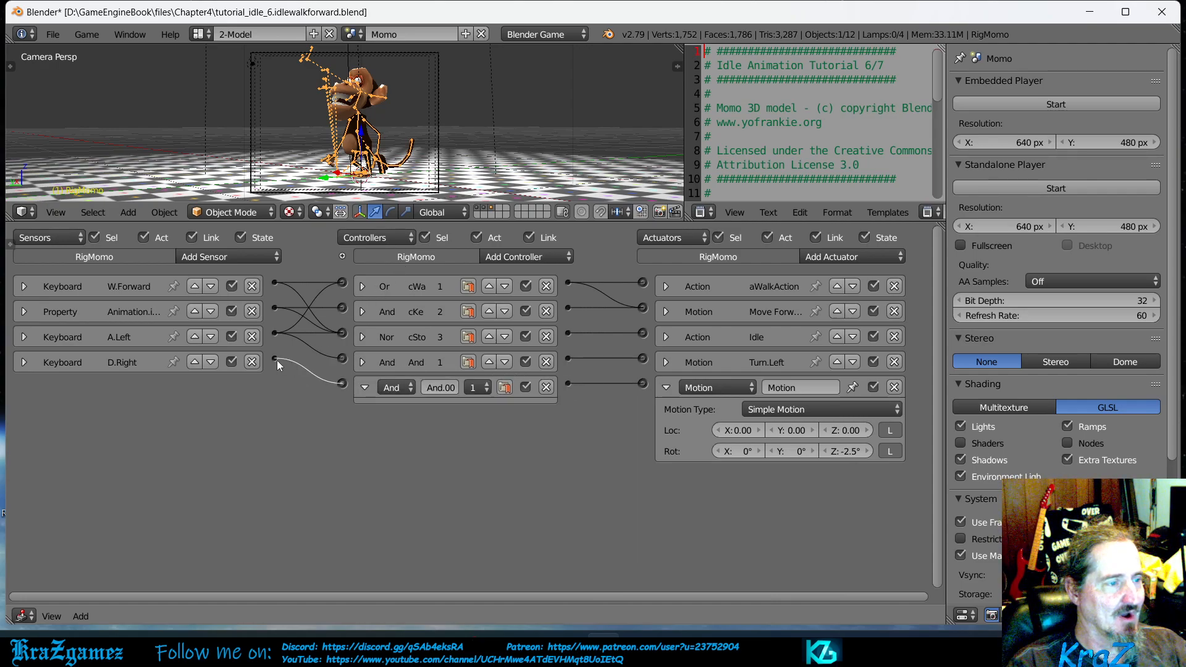
{"action": "left_click_drag", "start_coordinate": [276, 358], "coordinate": [347, 282]}
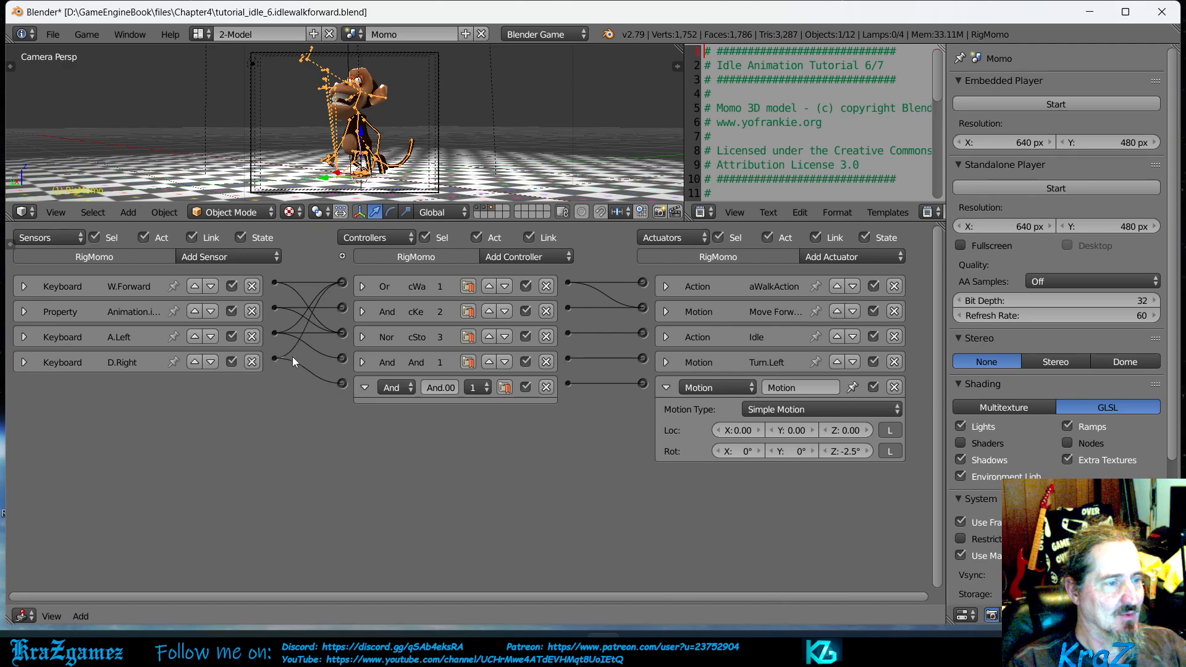
{"action": "left_click_drag", "start_coordinate": [334, 337], "coordinate": [343, 333]}
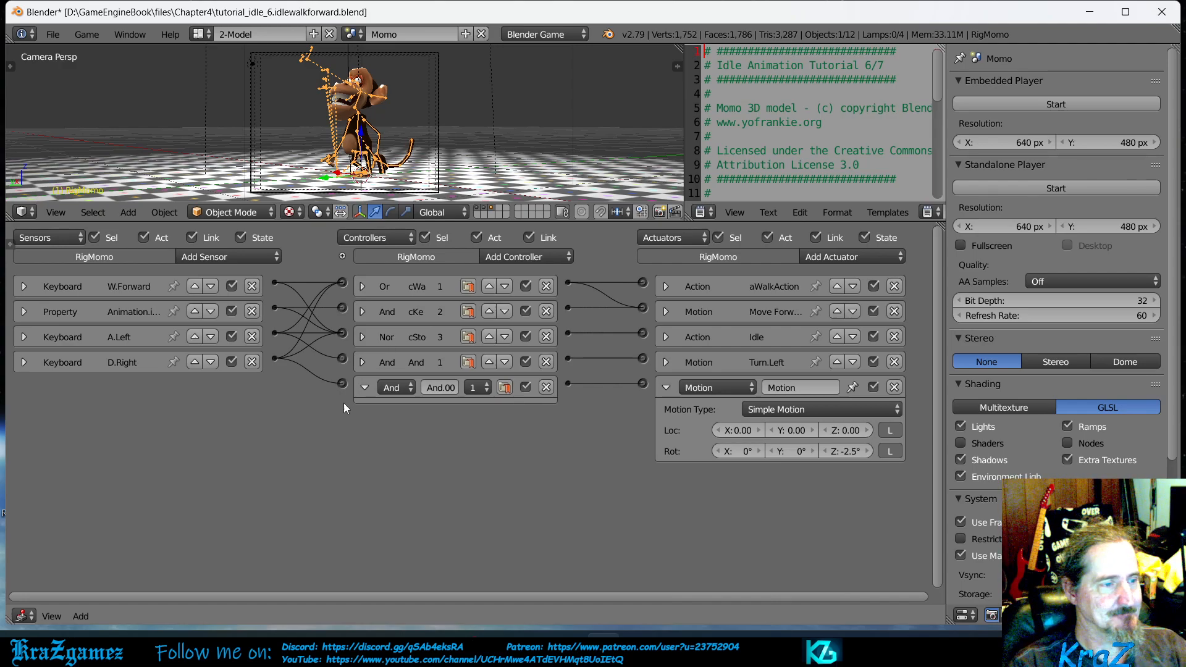
{"action": "left_click", "coordinate": [364, 387]}
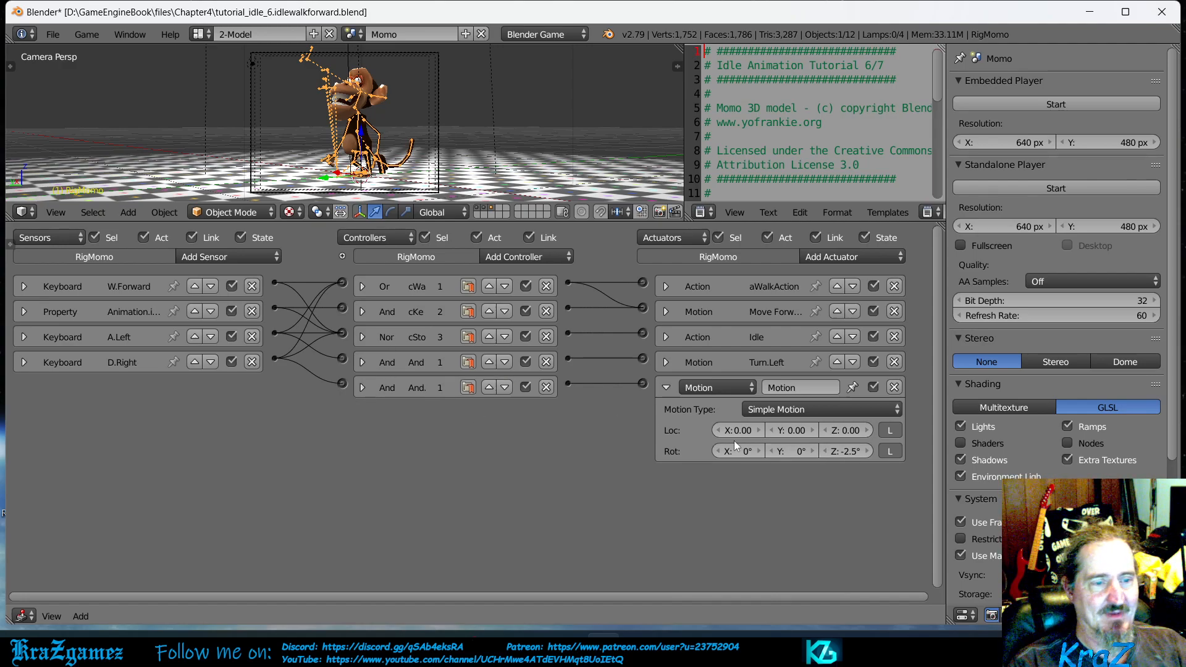
Step: Rename the new Motion actuator to Turn.Right and collapse it
{"action": "left_click", "coordinate": [821, 390]}
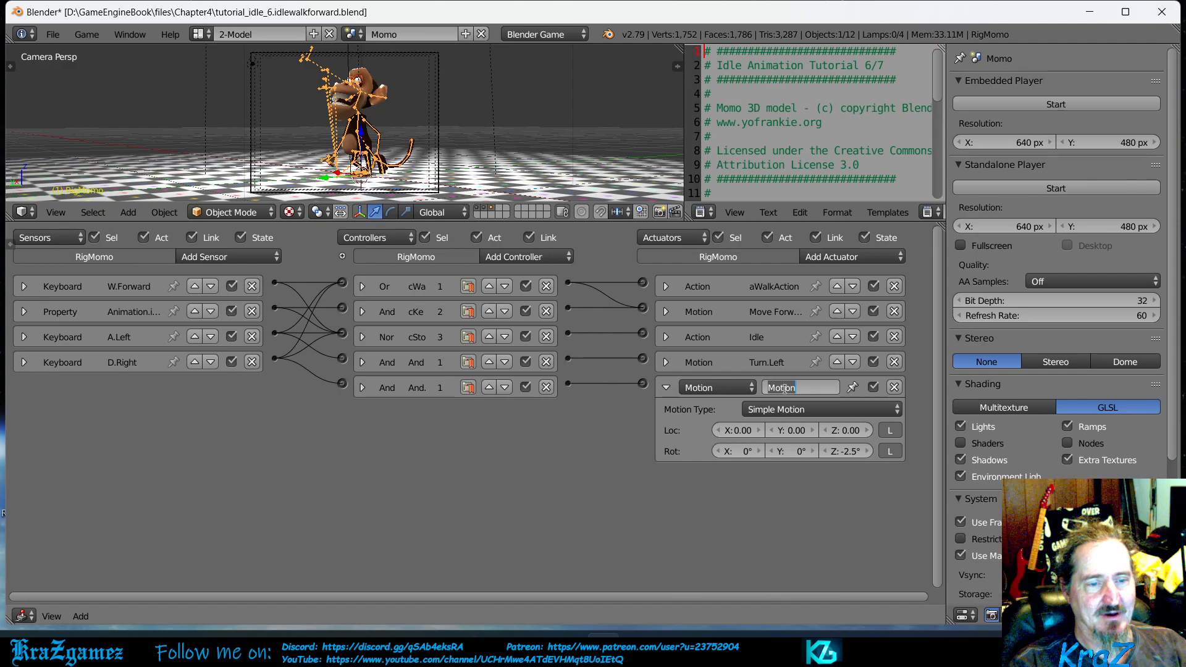
{"action": "type", "text": "T"}
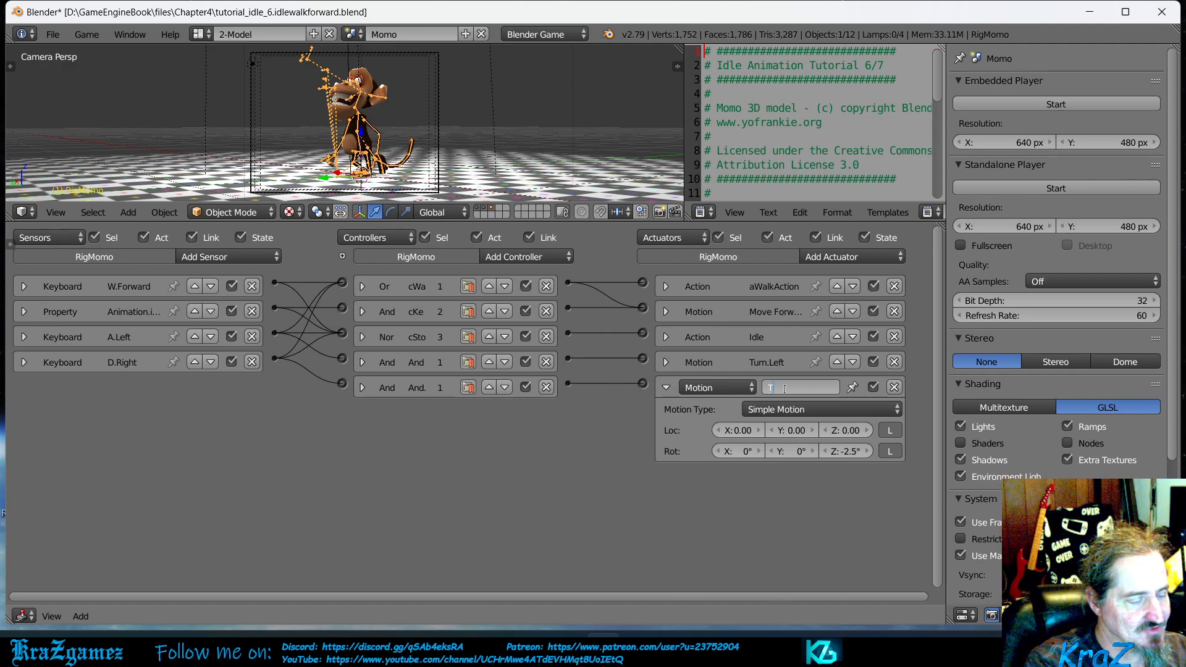
{"action": "type", "text": "urn.Right"}
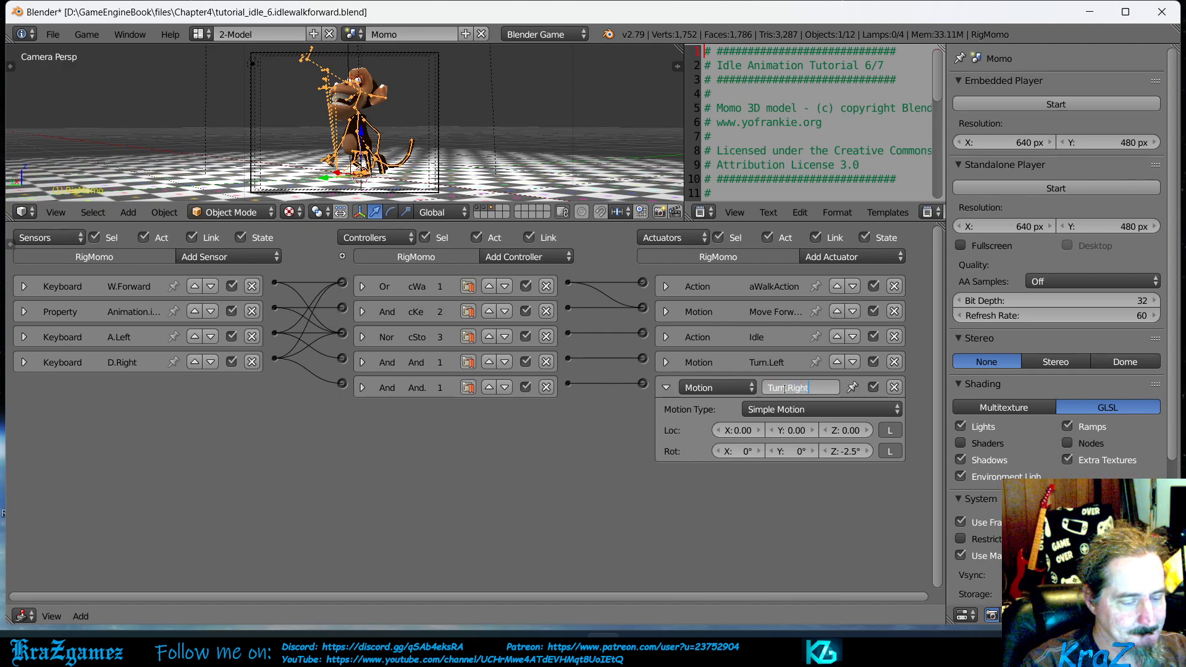
{"action": "key", "text": "Return"}
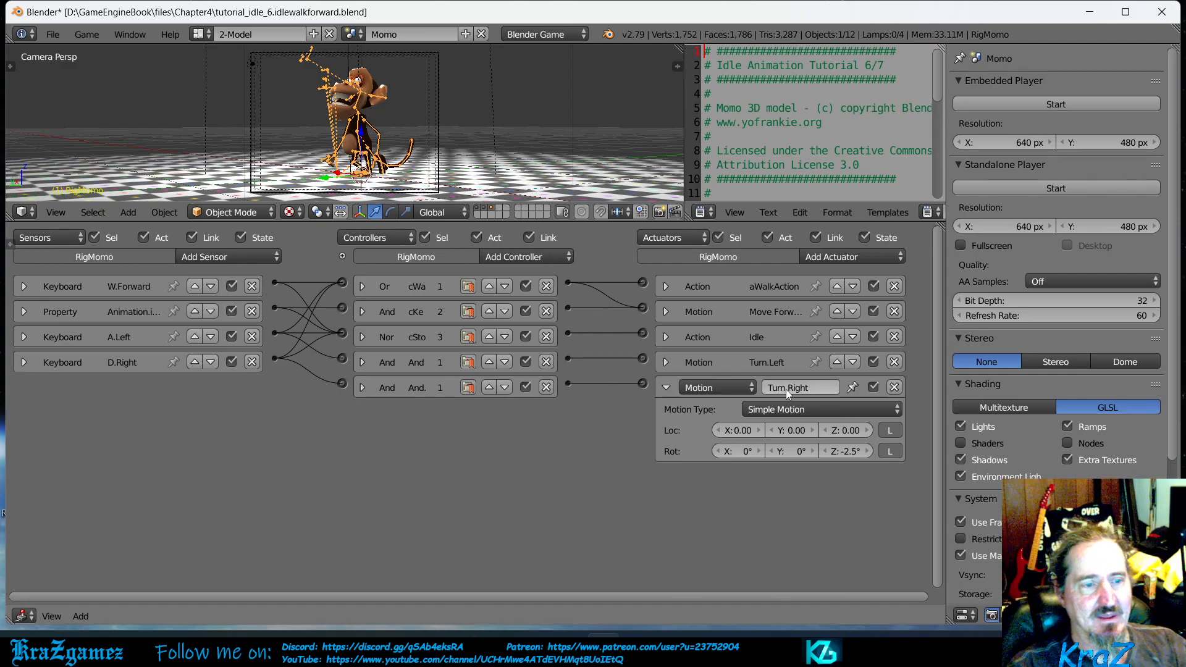
{"action": "left_click", "coordinate": [666, 388]}
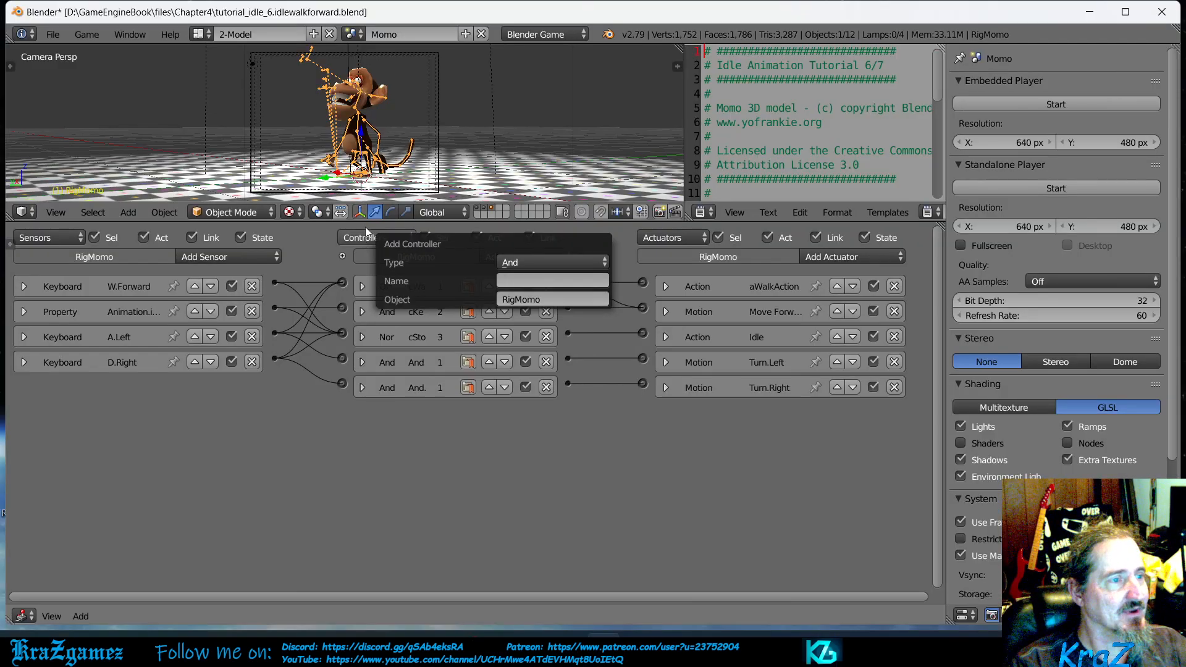
Step: Show the controller state masks, review the logic of states 1, 2 and 3 individually, and make all three visible again
{"action": "left_click", "coordinate": [342, 256]}
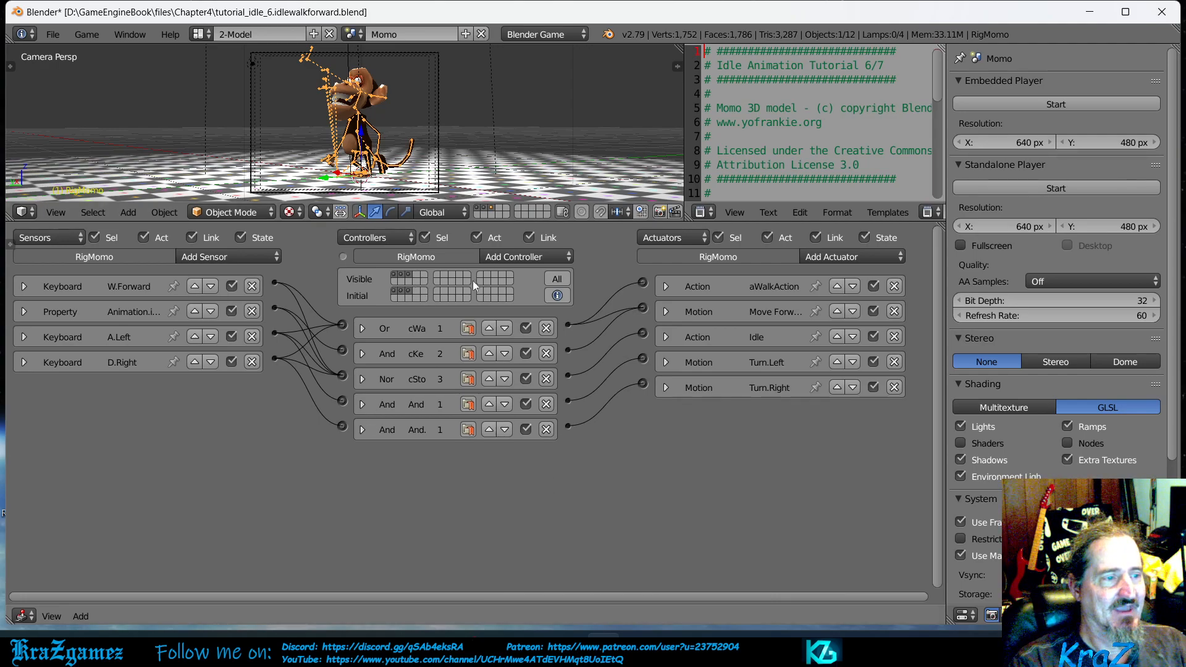
{"action": "left_click", "coordinate": [396, 276]}
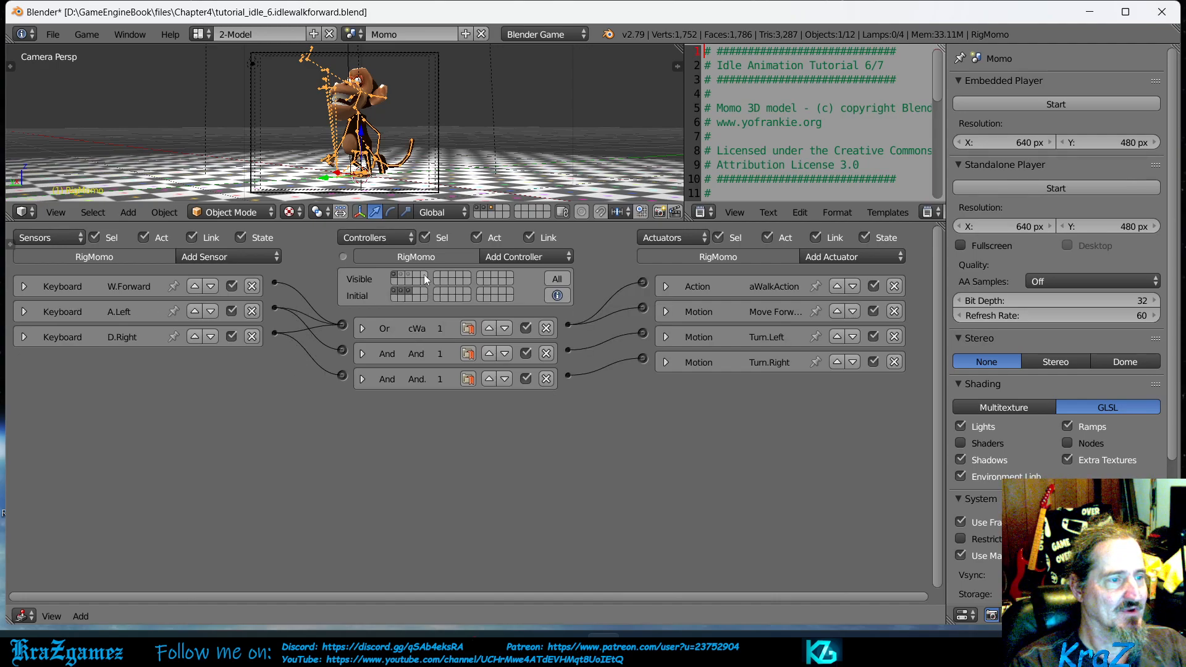
{"action": "left_click", "coordinate": [402, 275]}
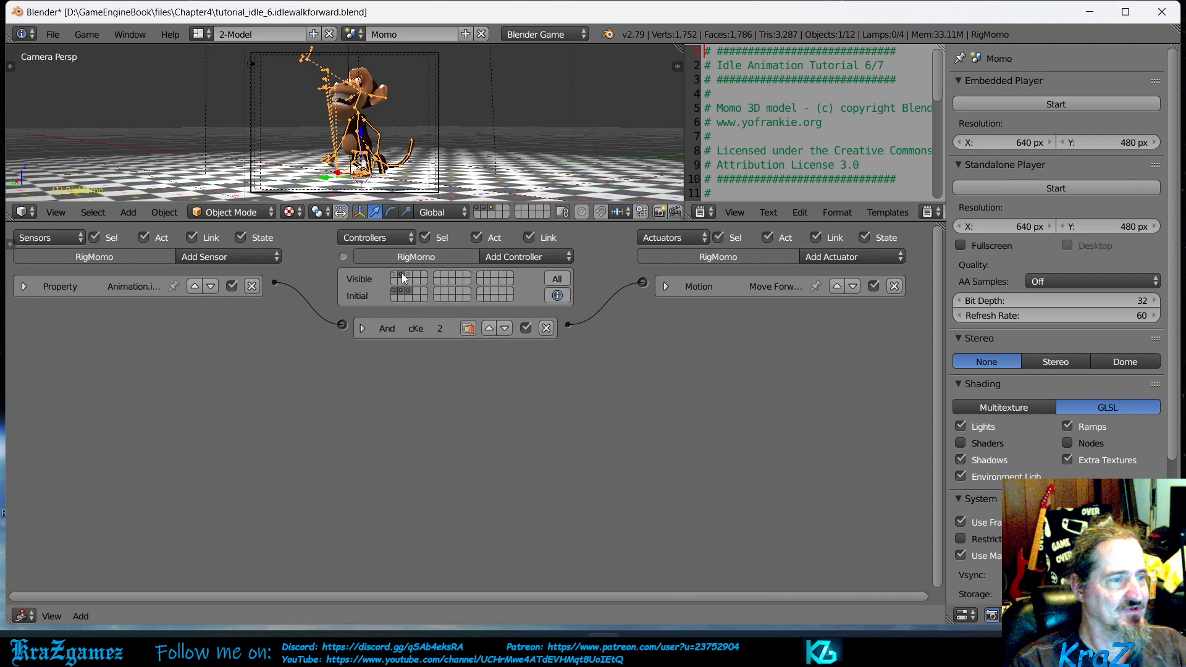
{"action": "left_click", "coordinate": [410, 274]}
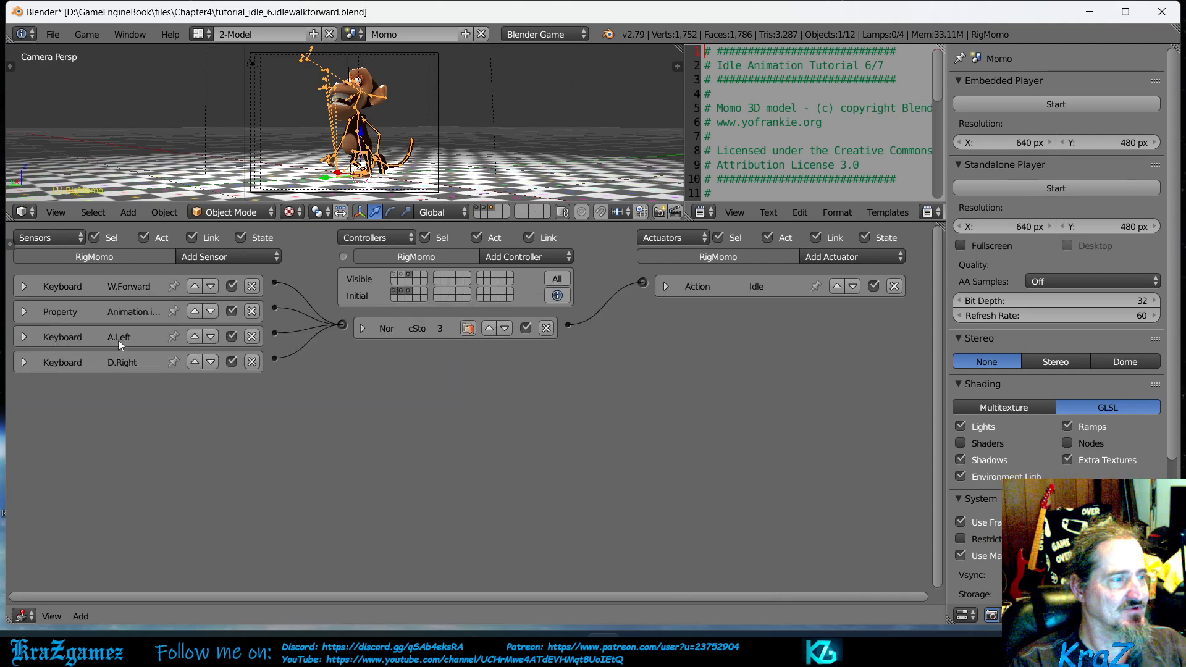
{"action": "left_click", "coordinate": [398, 275]}
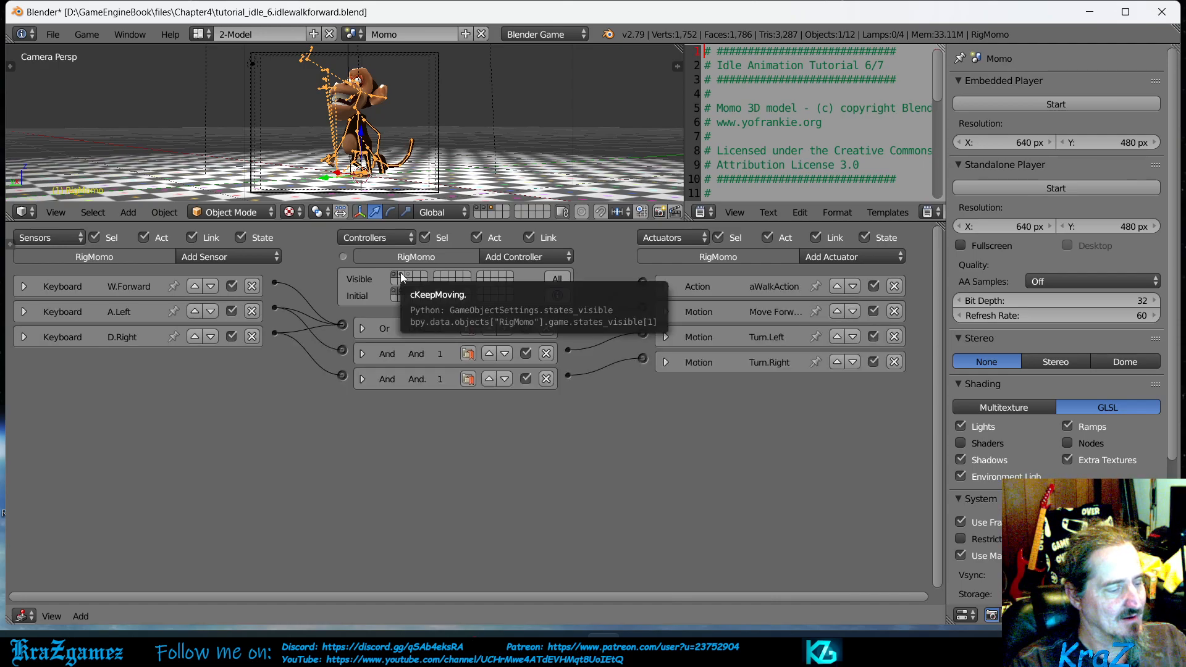
{"action": "left_click", "coordinate": [400, 272], "text": "shift"}
{"action": "left_click", "coordinate": [406, 272], "text": "shift"}
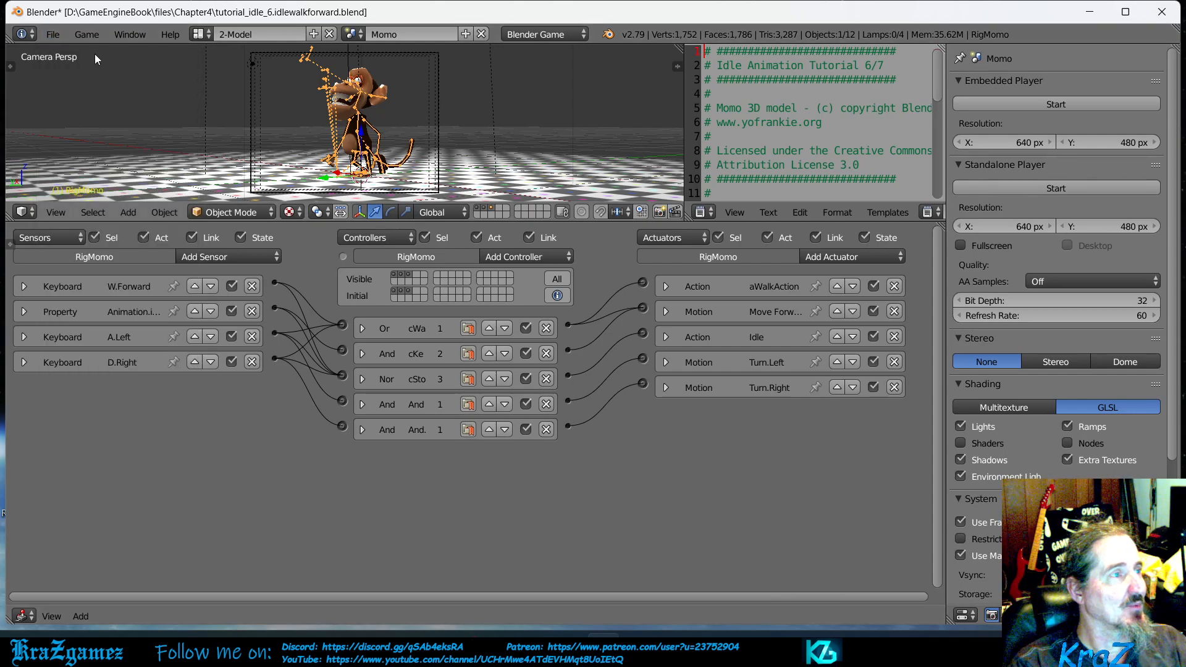
Step: Open the file tutorial_idle_7.turning.blend from the Chapter4 folder
{"action": "left_click", "coordinate": [53, 34]}
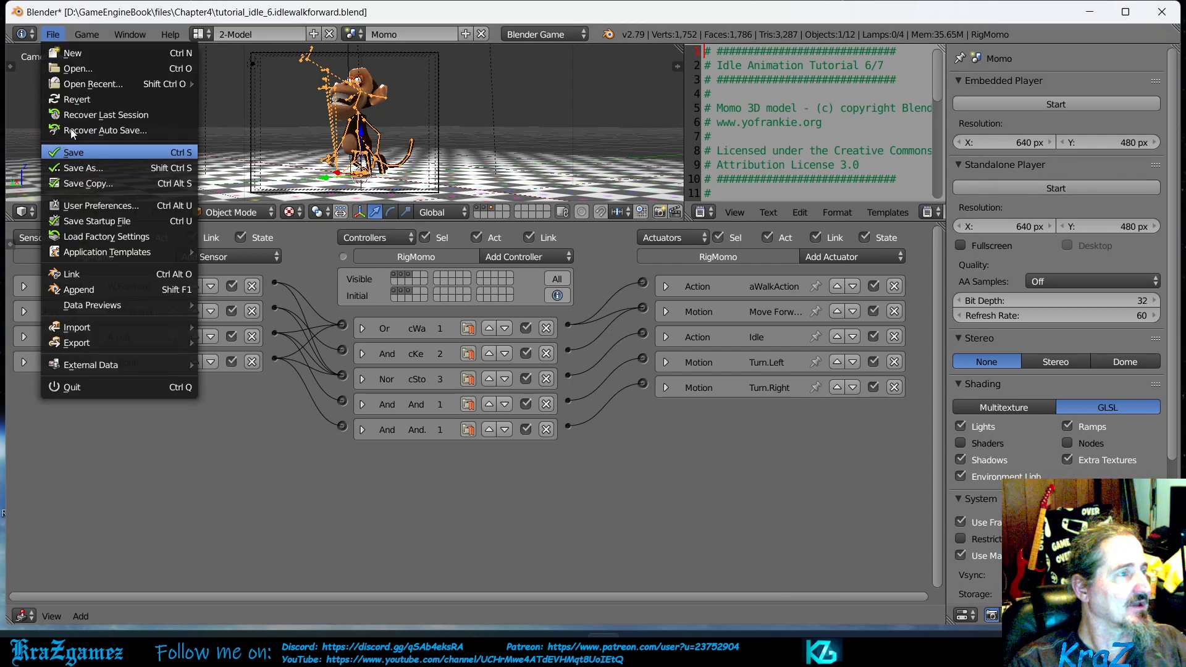
{"action": "left_click", "coordinate": [80, 68]}
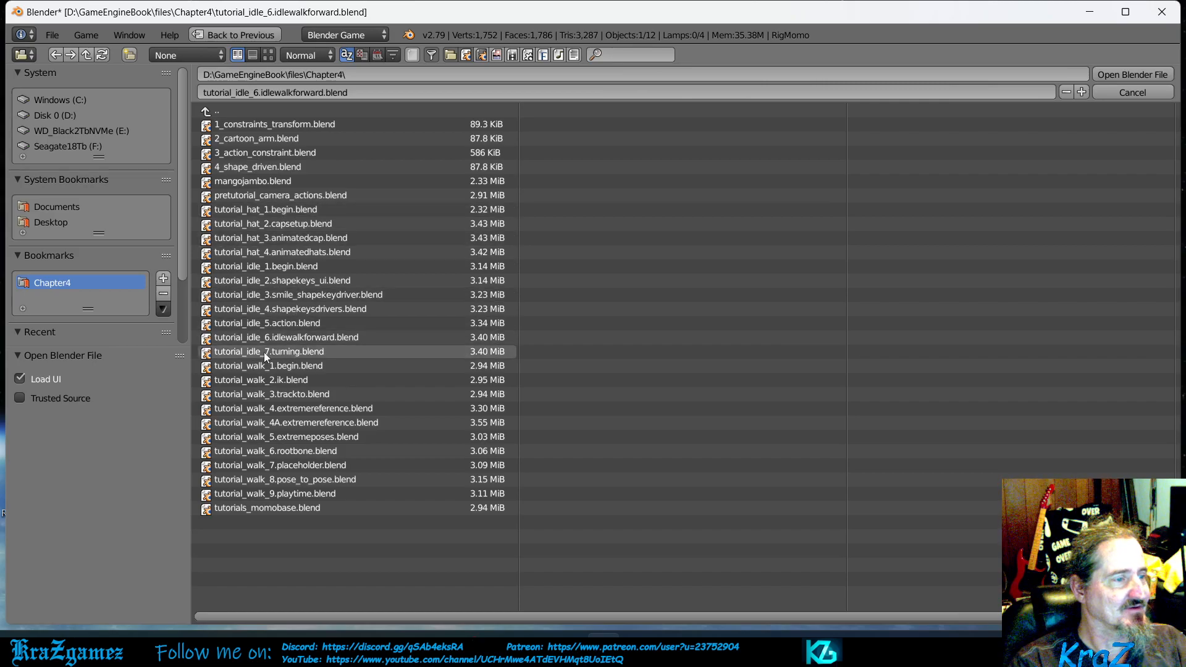
{"action": "left_click", "coordinate": [291, 352]}
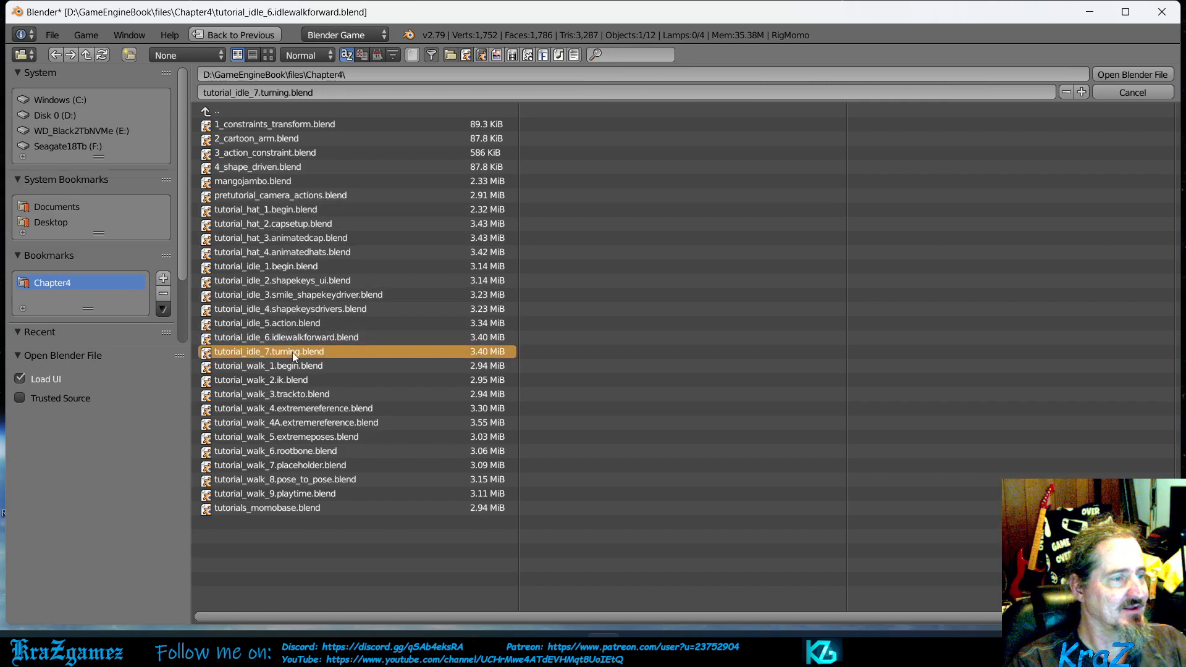
{"action": "double_click", "coordinate": [293, 352]}
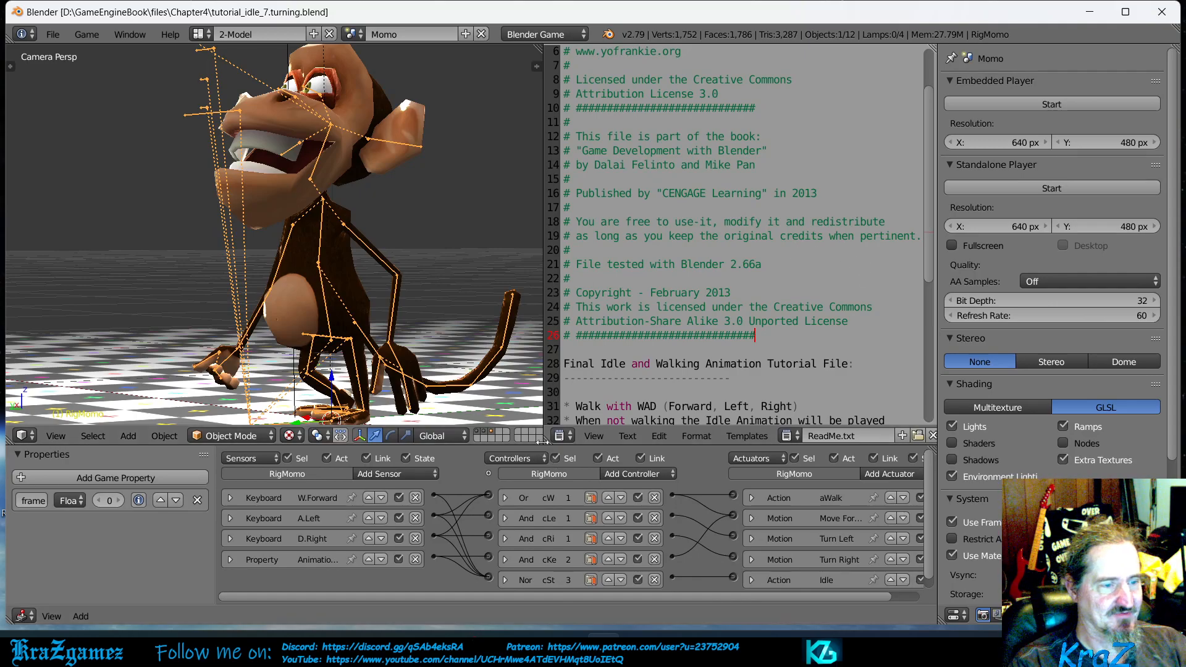
Step: Enlarge the Logic Editor, hide its game properties, and examine the finished file's logic bricks and controller states
{"action": "left_click_drag", "start_coordinate": [544, 443], "coordinate": [544, 260]}
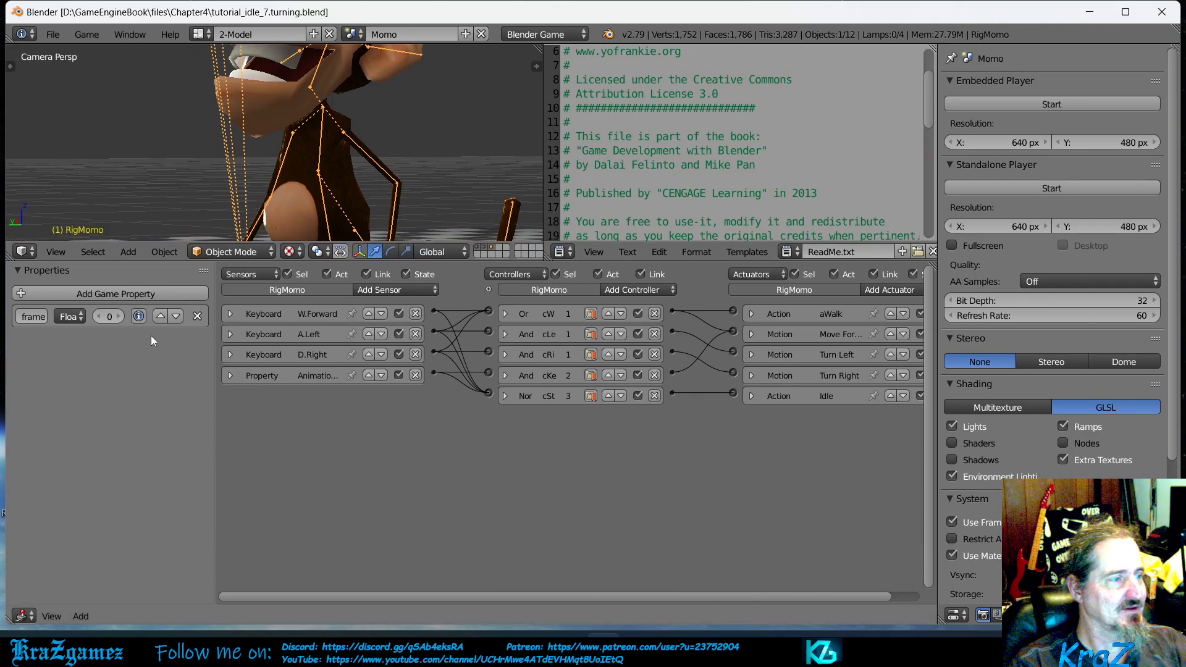
{"action": "key", "text": "n"}
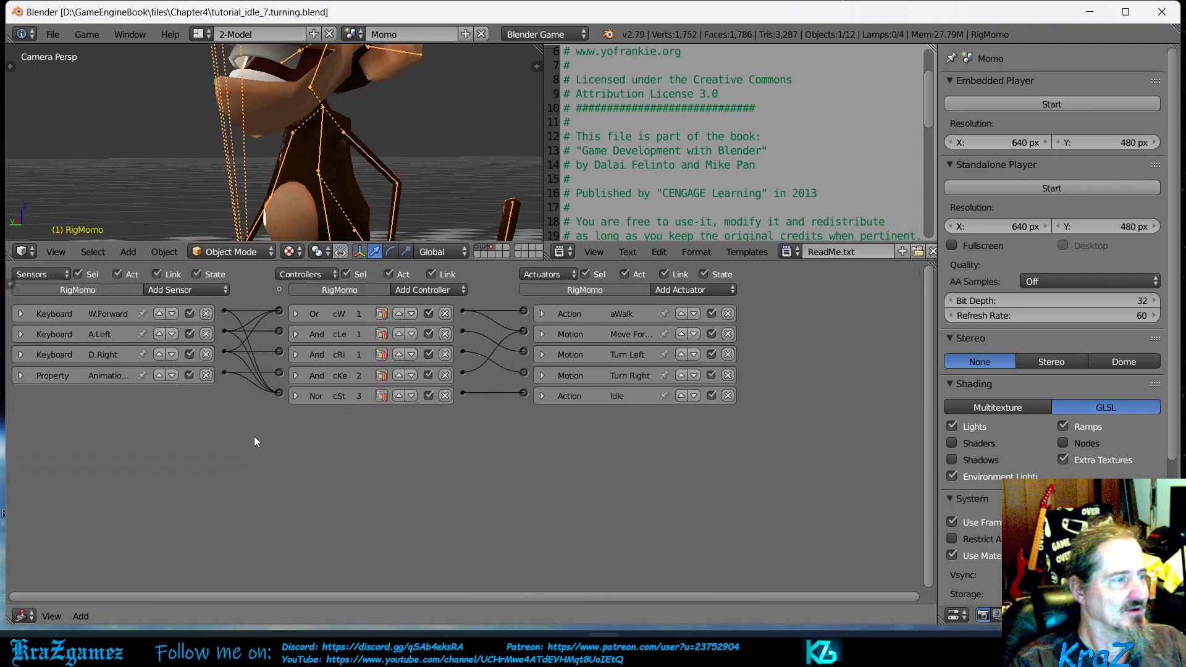
{"action": "left_click", "coordinate": [280, 289]}
{"action": "left_click", "coordinate": [280, 289]}
{"action": "left_click", "coordinate": [280, 289]}
{"action": "left_click", "coordinate": [280, 289]}
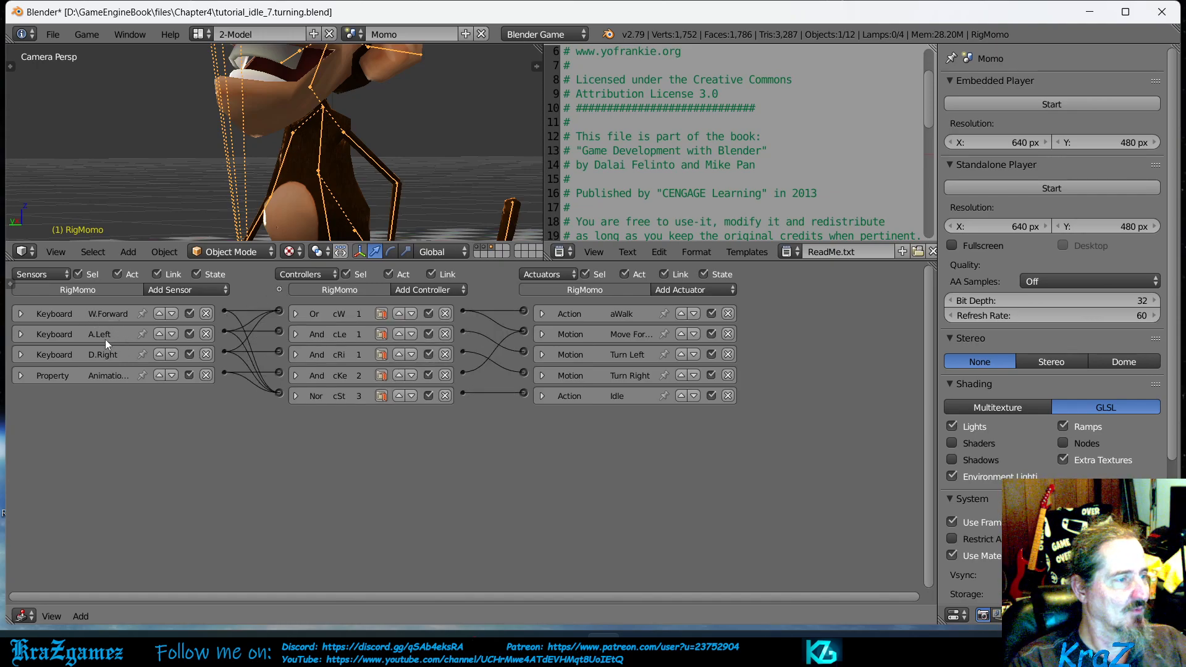